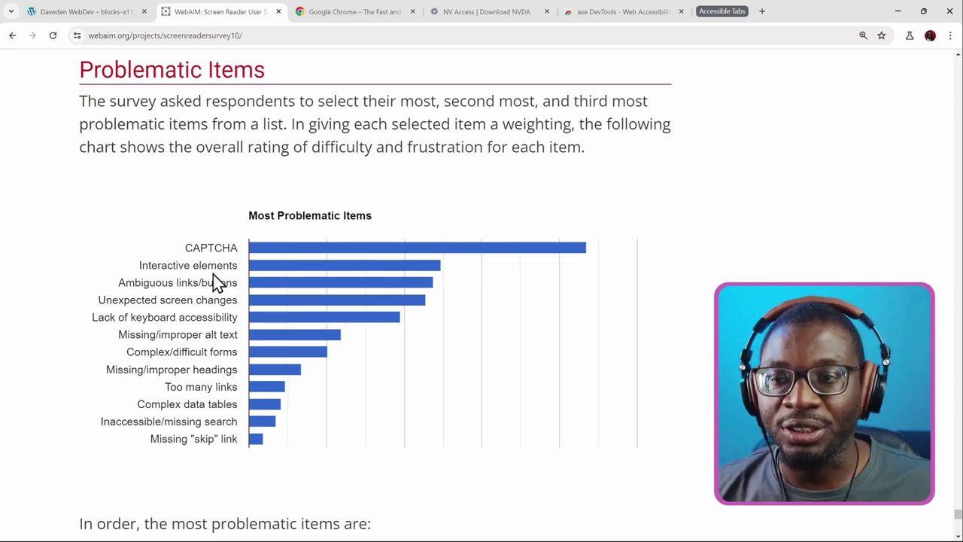
- Review the WebAIM survey's Problematic Items section and the pages for the Chrome, NVDA and axe DevTools accessibility testing tools
scroll(217, 268, "down", 1)
scroll(217, 268, "down", 5)
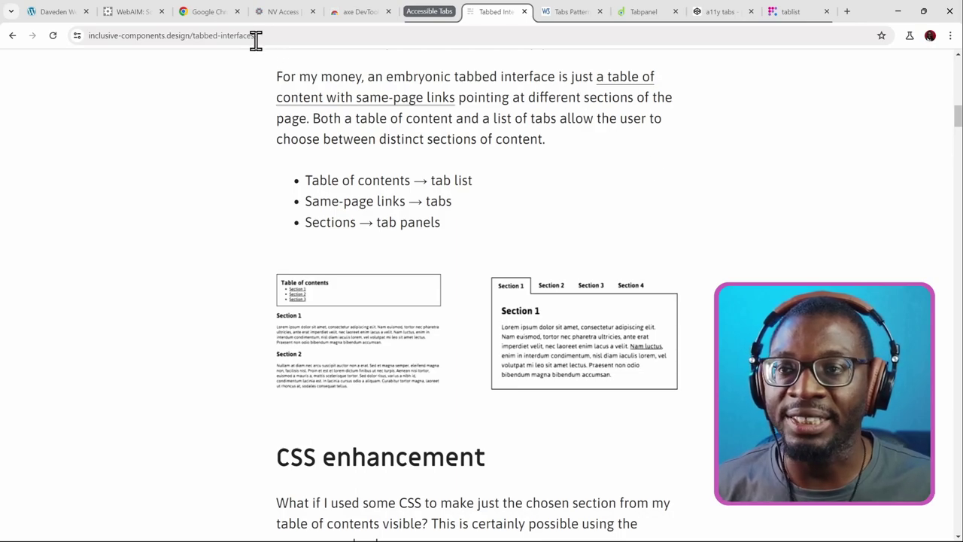
left_click(197, 15)
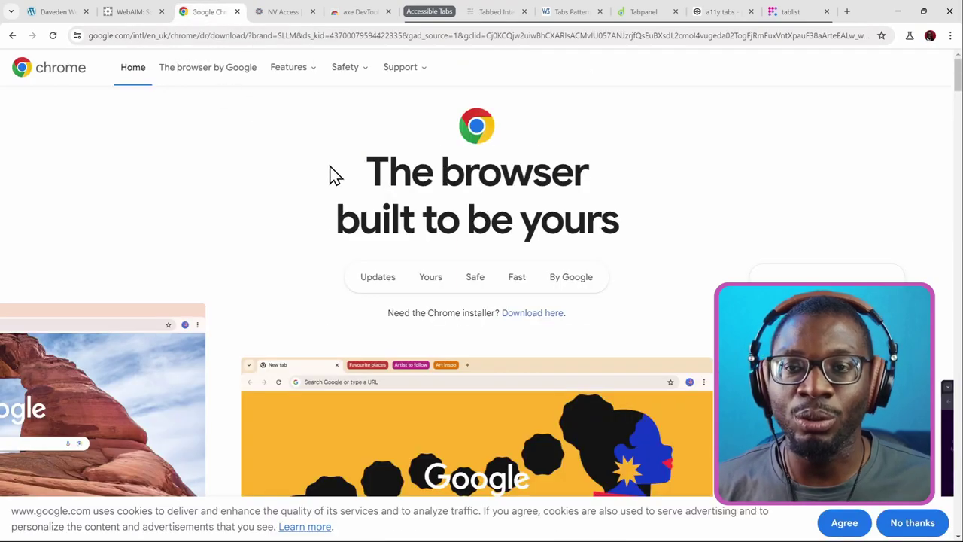
left_click(285, 13)
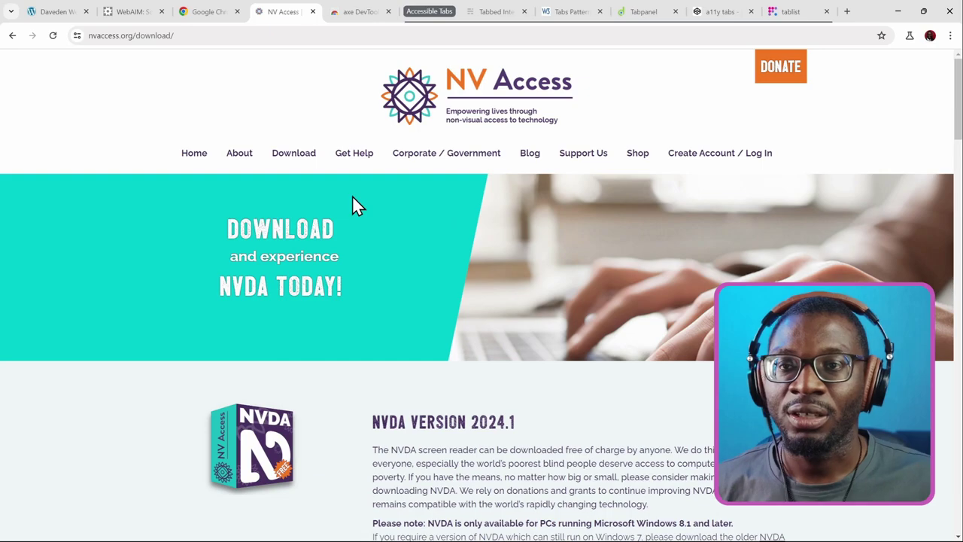
left_click(351, 12)
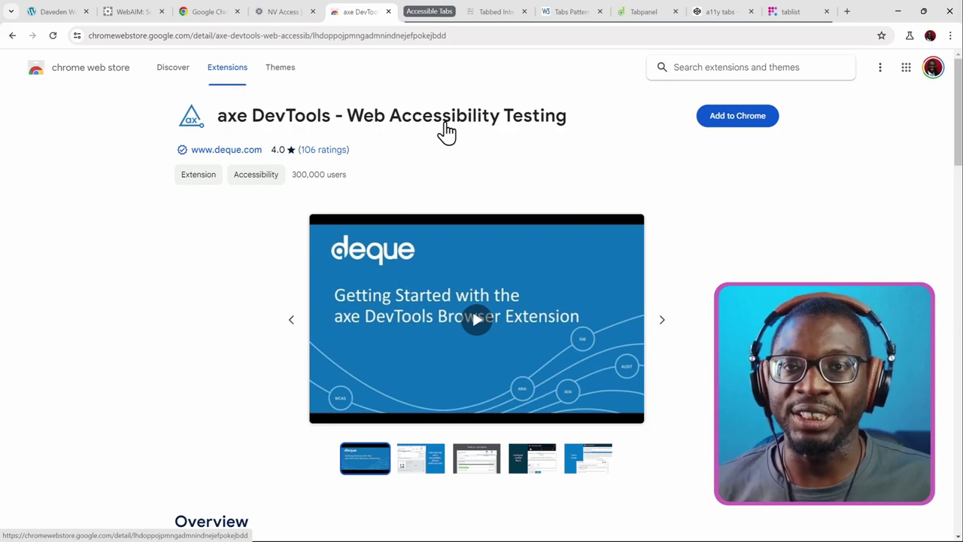
- Compare the Standard, Alternative and Enhanced Tablist HTML examples on the blocks-a11y.instawp.xyz demo page
key("ctrl+1")
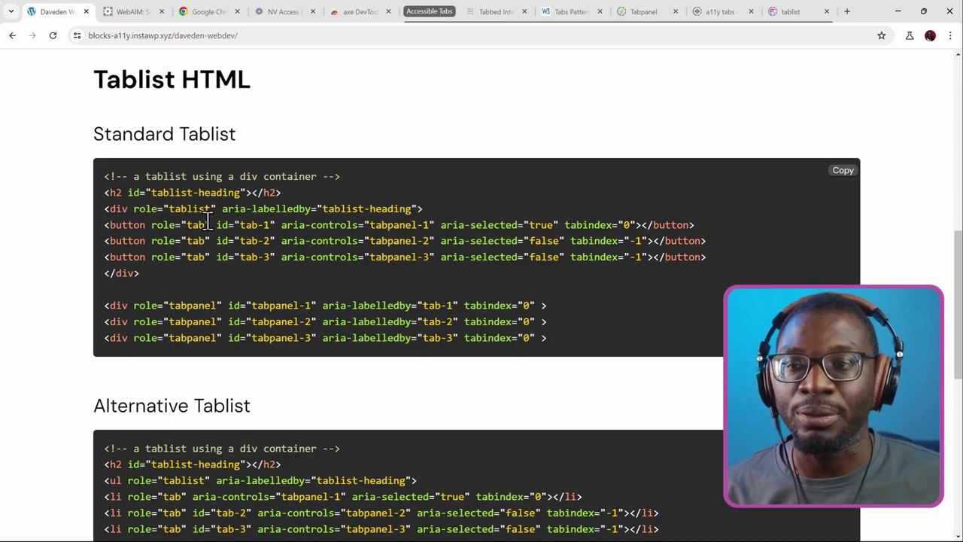
scroll(206, 220, "down", 3)
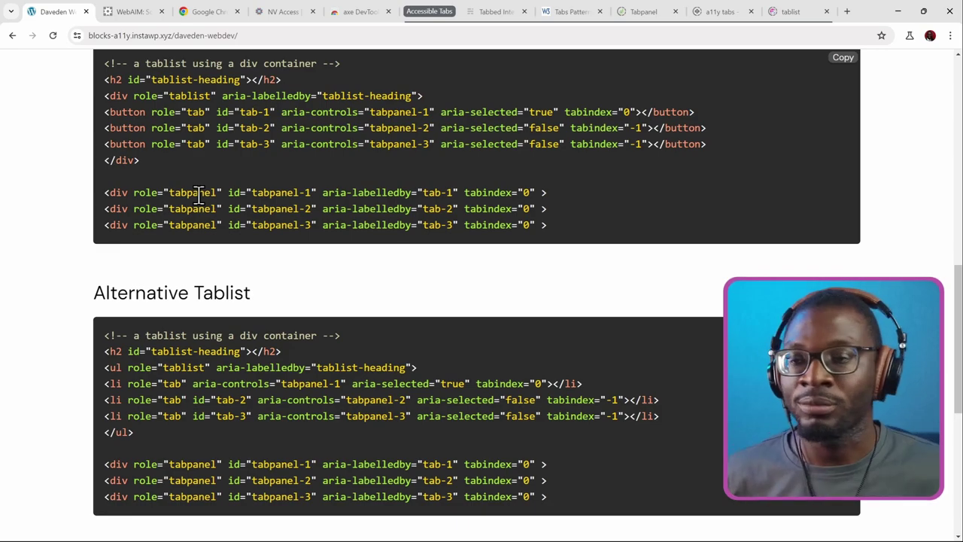
scroll(196, 194, "down", 2)
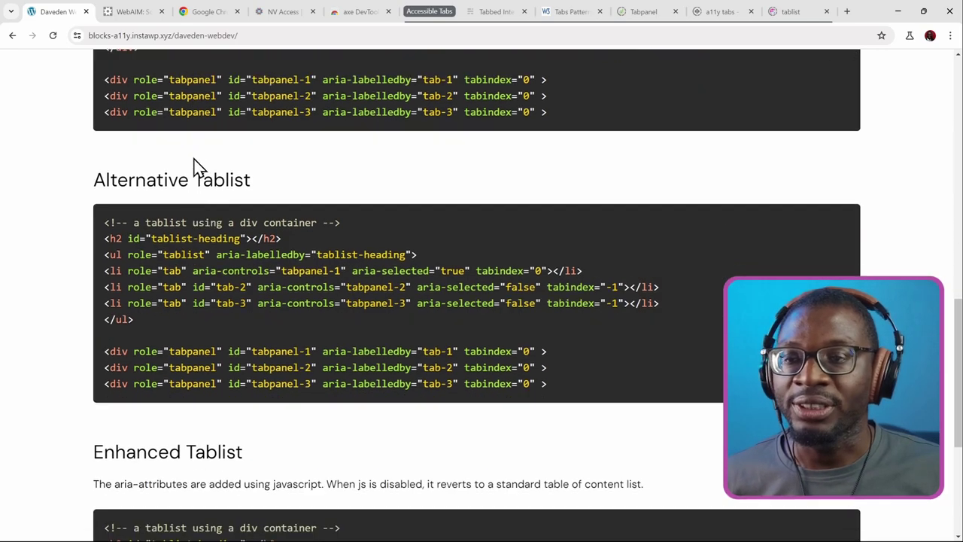
scroll(193, 159, "down", 1)
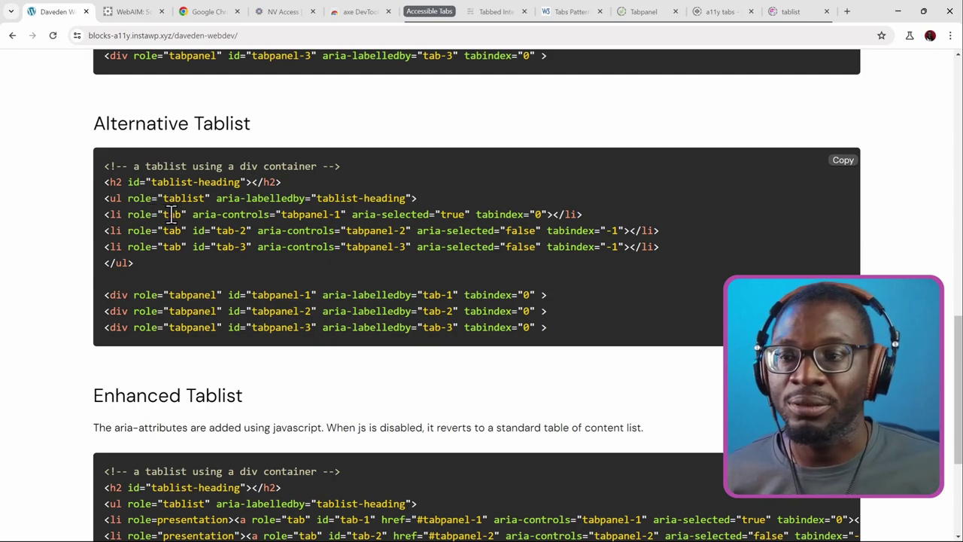
scroll(172, 214, "down", 2)
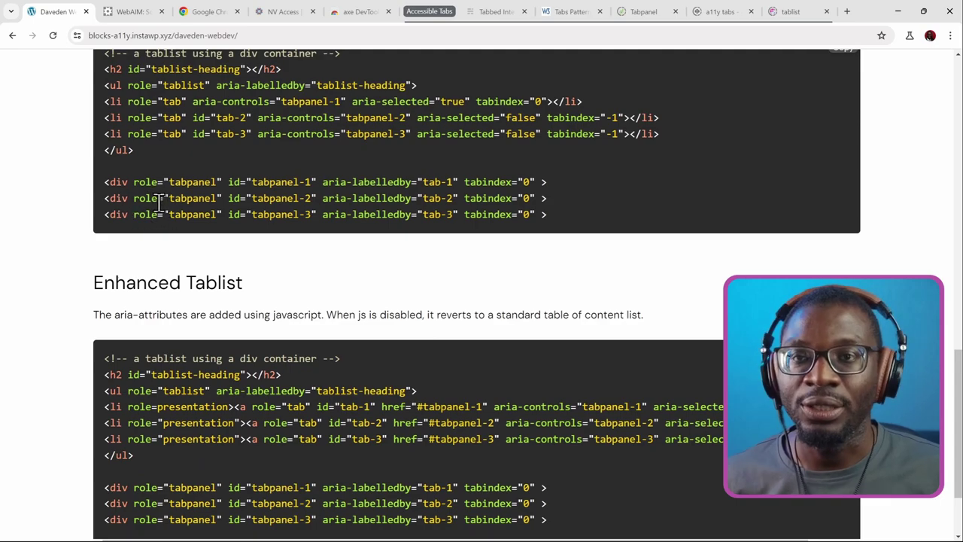
scroll(160, 204, "down", 2)
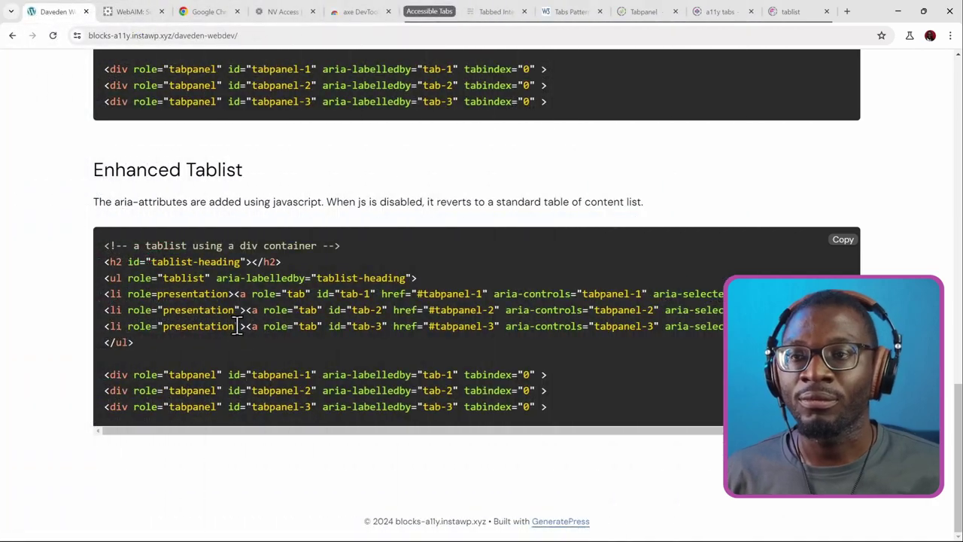
scroll(233, 317, "up", 1)
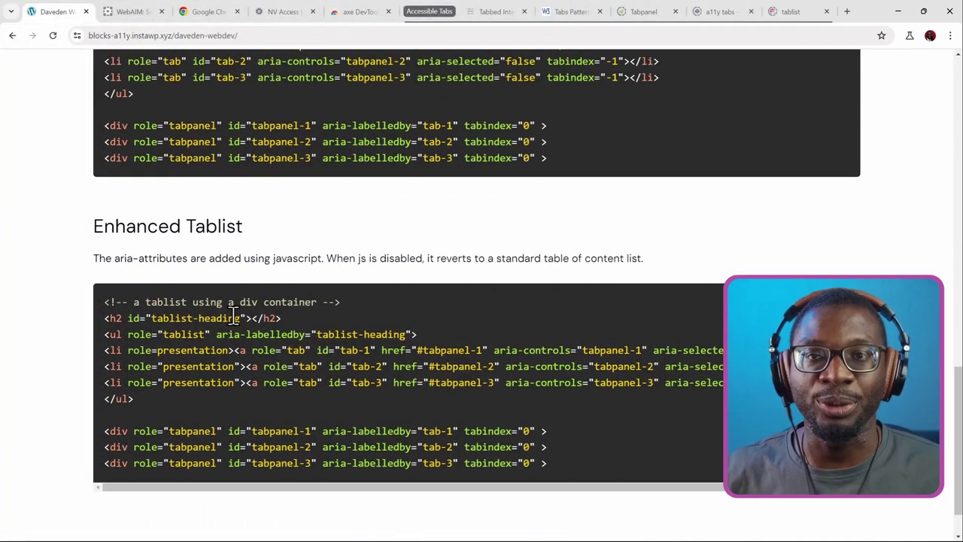
- Inspect the demo tabbed interface's markup, expanding the tablist element and its first list item to show the Home tab's link
scroll(252, 311, "up", 6)
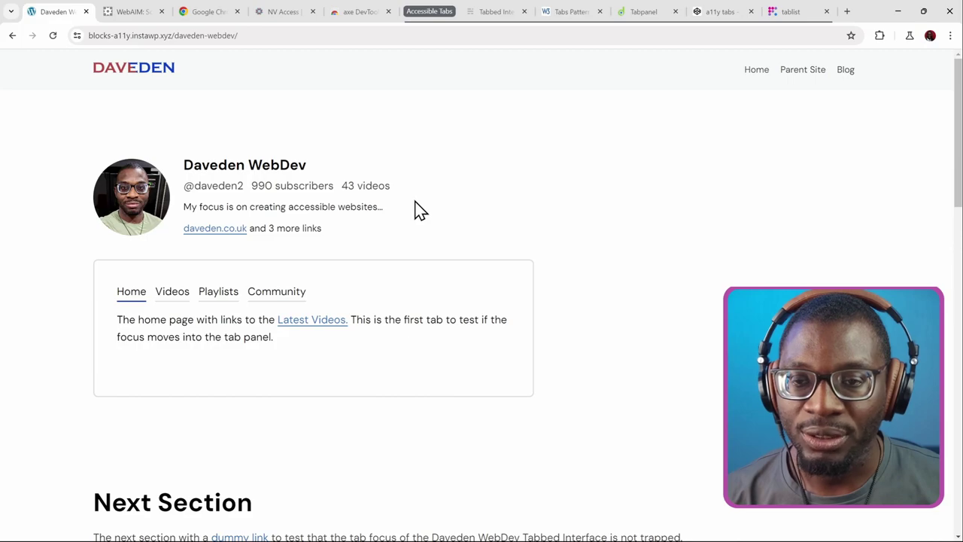
right_click(340, 295)
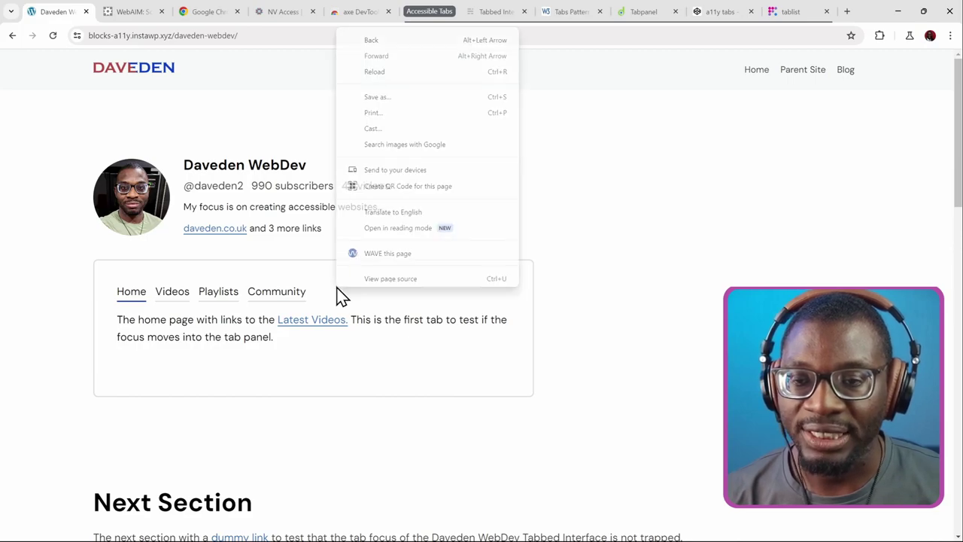
left_click(376, 275)
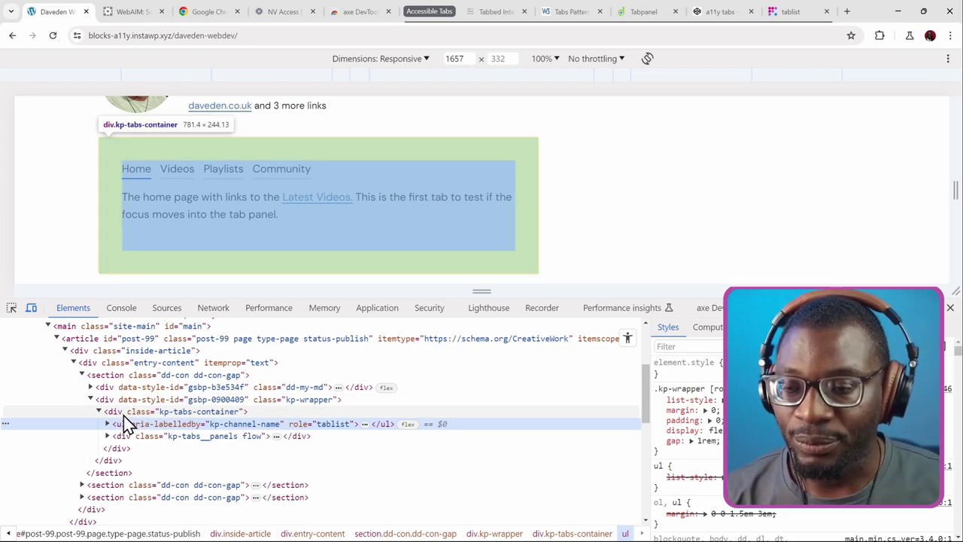
scroll(132, 433, "down", 1)
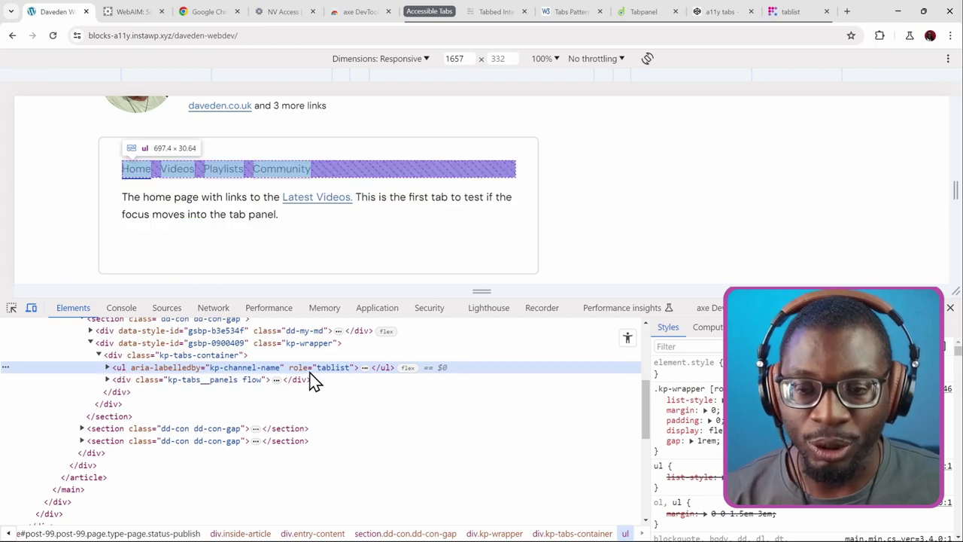
left_click(108, 368)
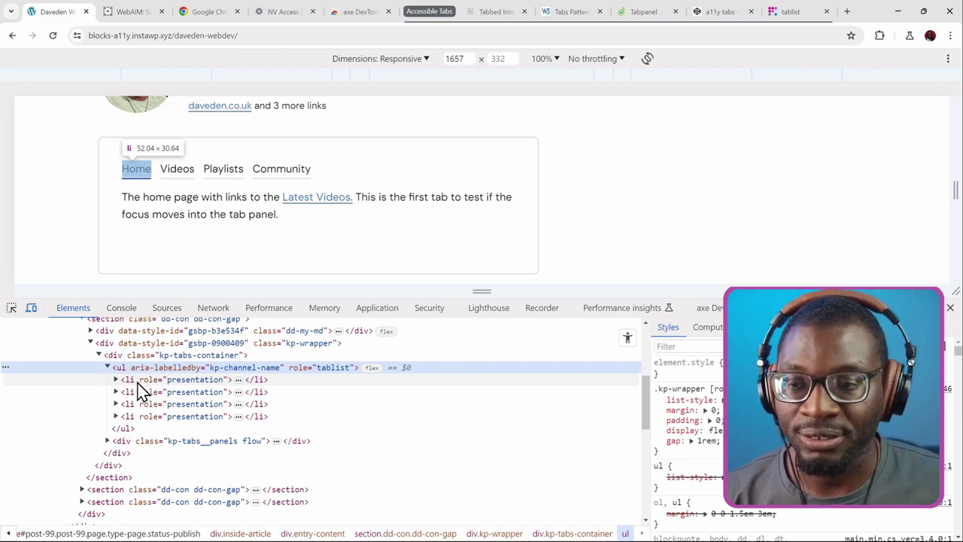
left_click(115, 382)
left_click(116, 380)
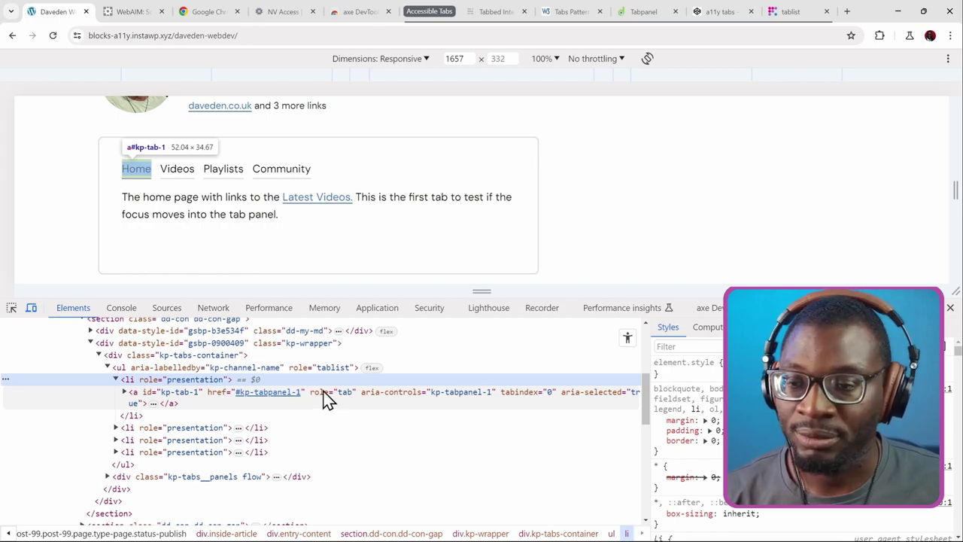
- Expand the kp-tabs__panels container in the markup and select the kp-tabpanel-1 element to examine its attributes
scroll(326, 399, "down", 3)
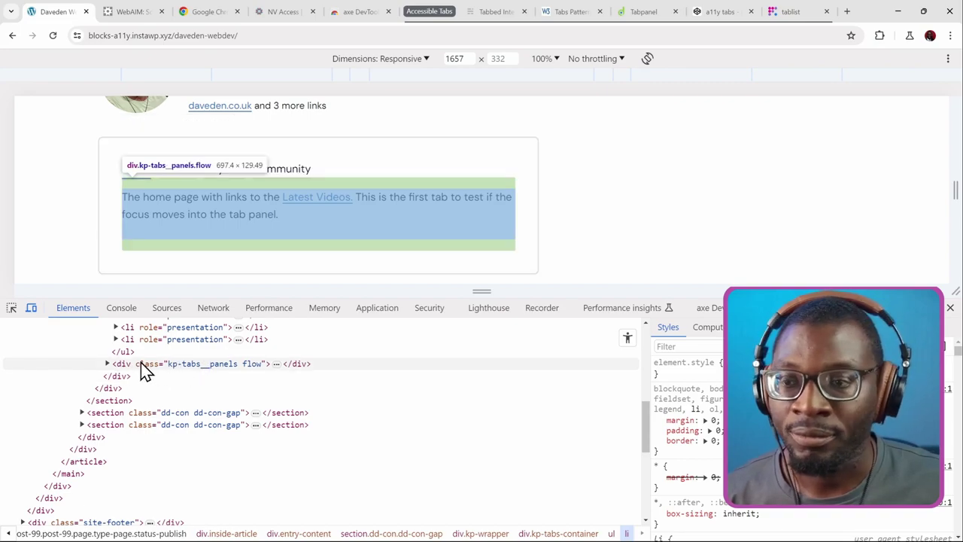
left_click(107, 363)
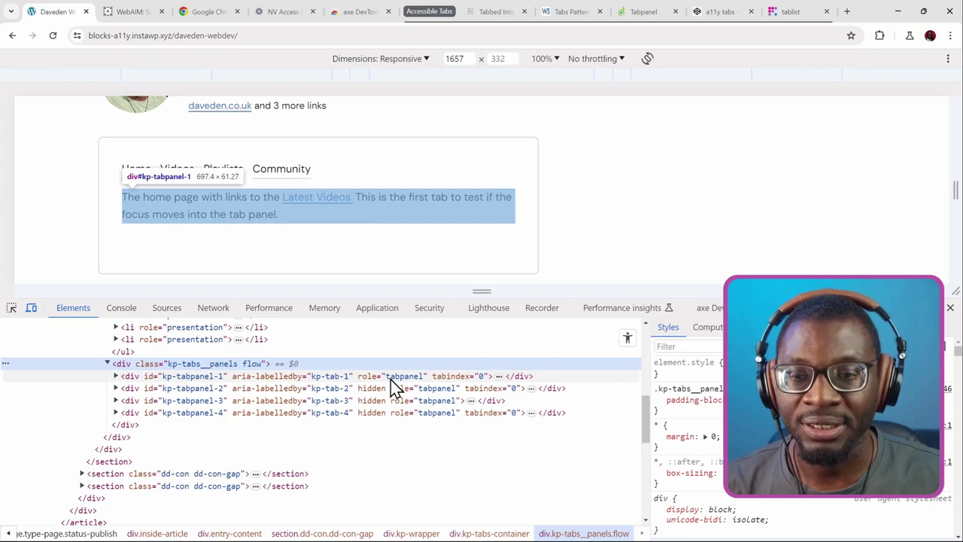
scroll(392, 384, "up", 5)
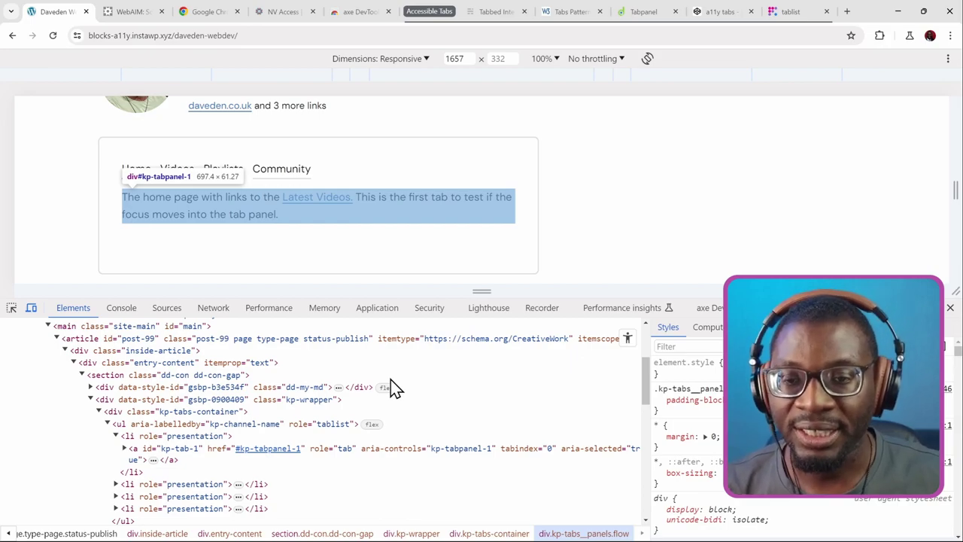
scroll(282, 391, "down", 1)
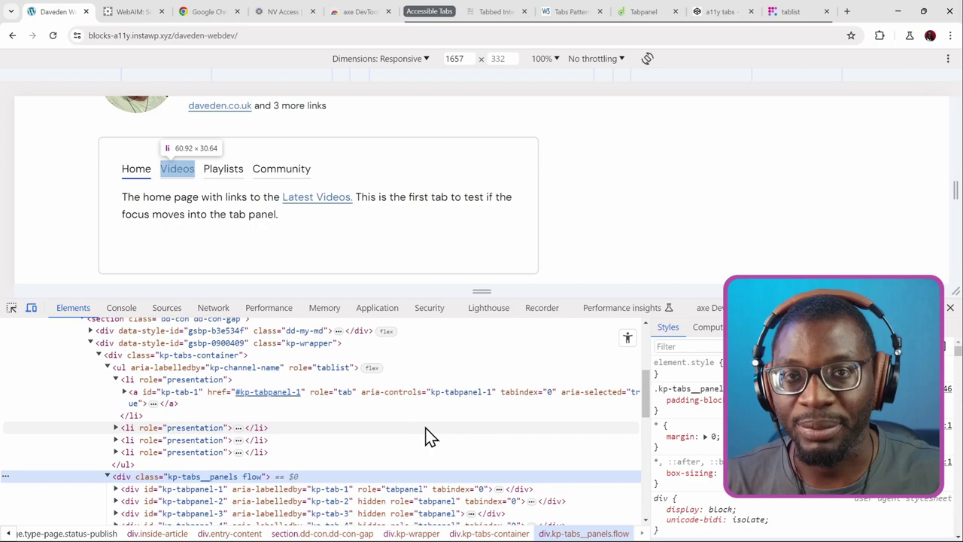
scroll(425, 436, "down", 2)
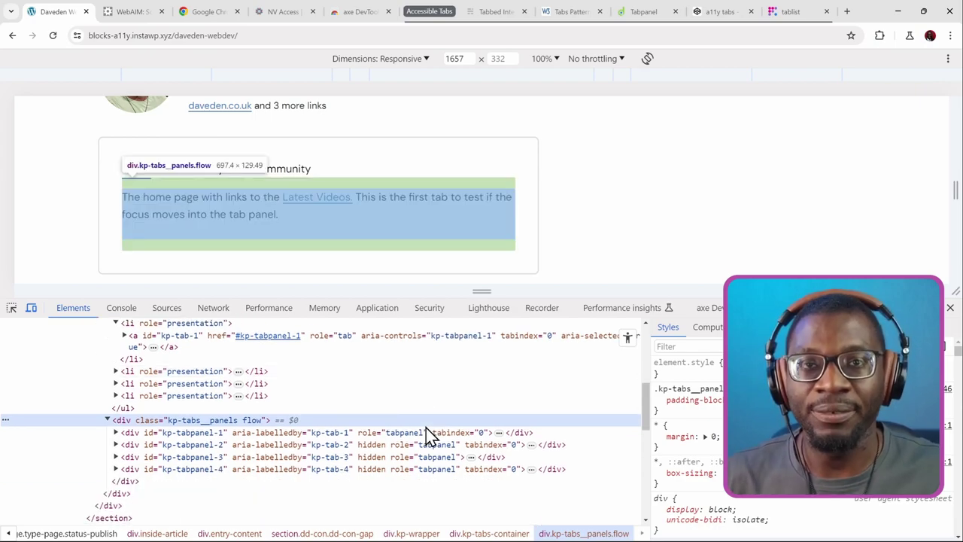
left_click(315, 436)
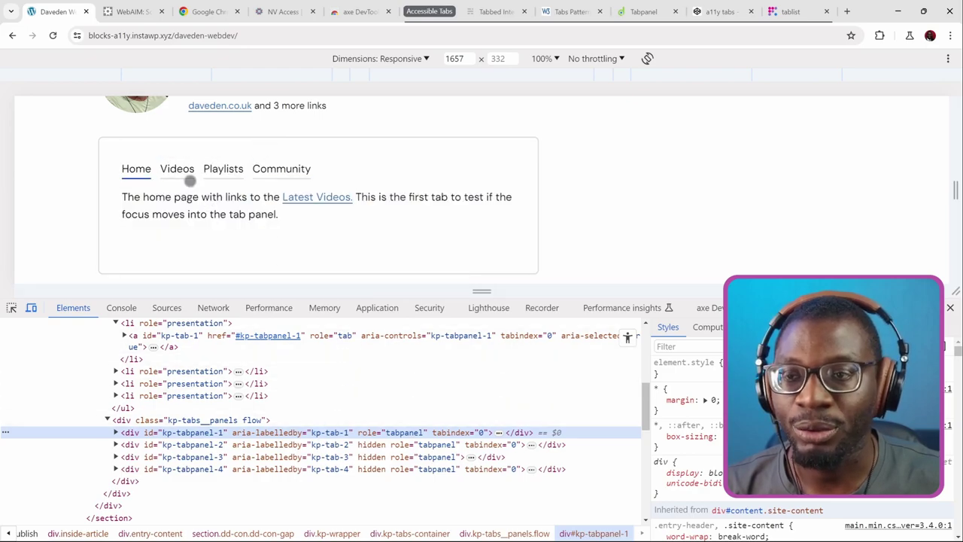
- Activate the Videos tab in the demo and expand its list item in the markup to examine the tab and panel attributes
left_click(181, 171)
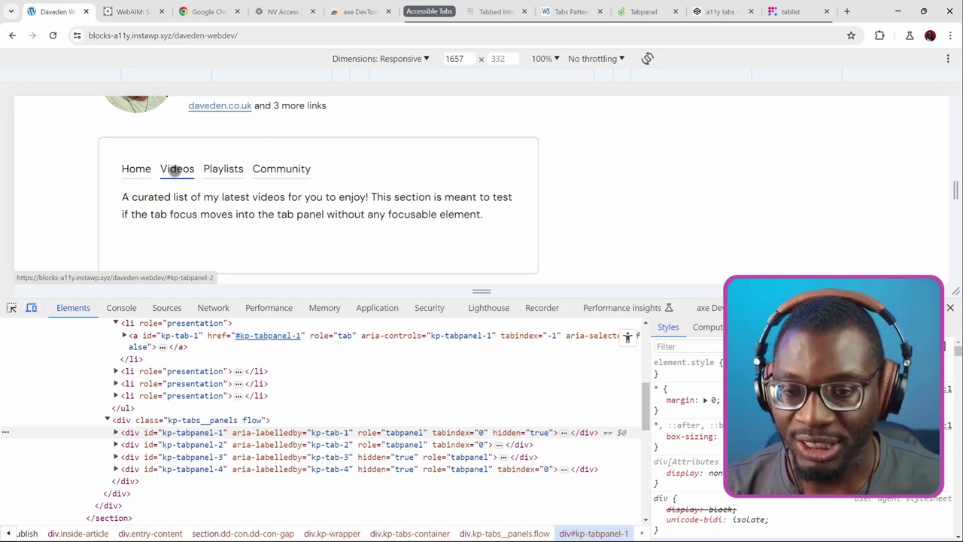
scroll(316, 406, "up", 1)
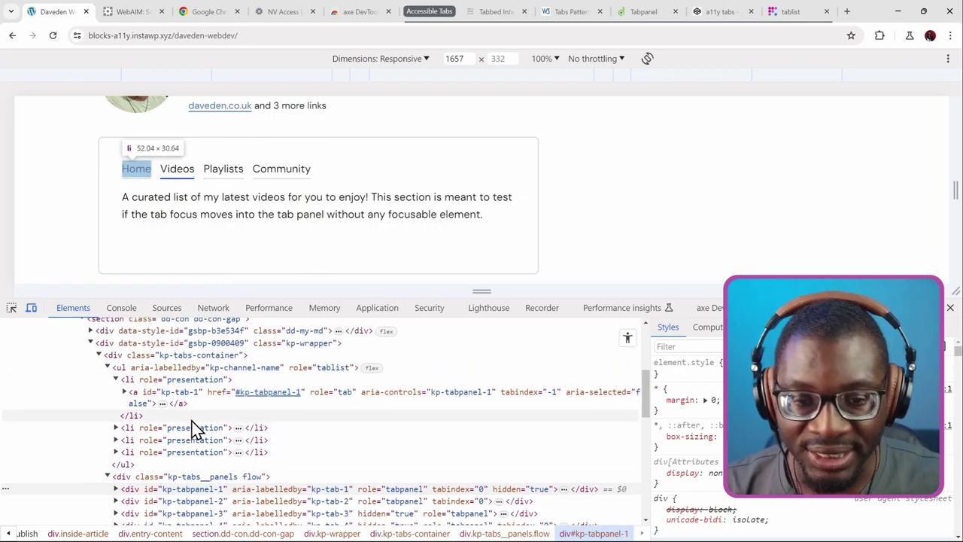
left_click(119, 428)
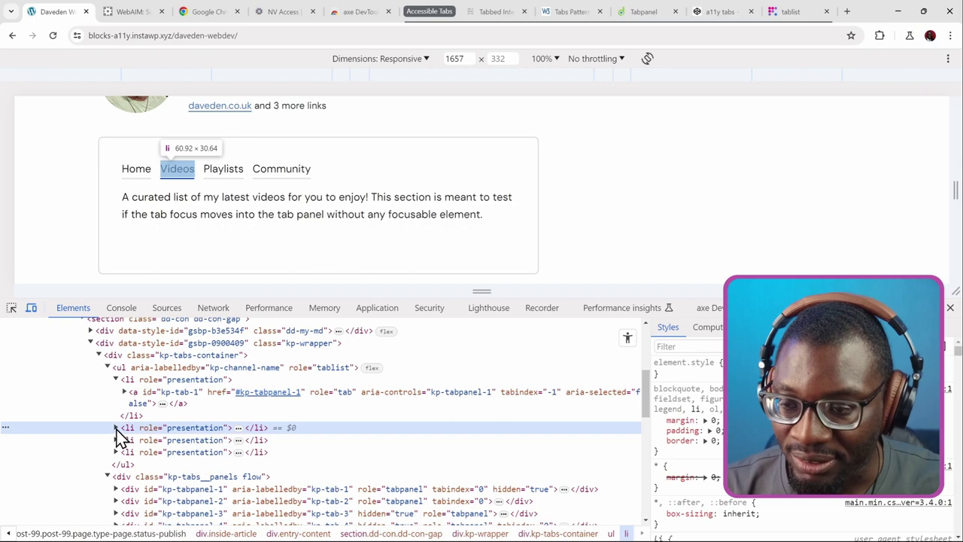
left_click(115, 428)
scroll(151, 428, "down", 1)
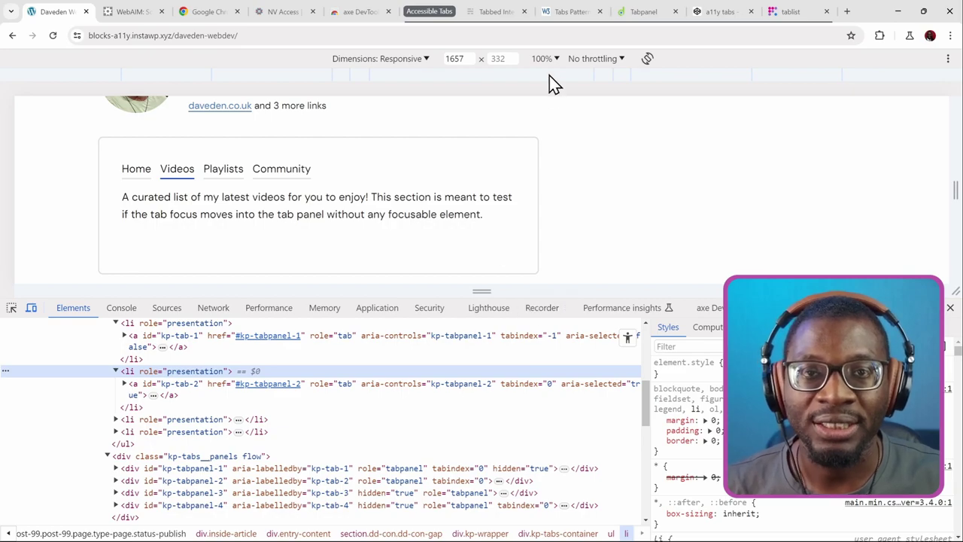
- Open the W3C ARIA Tabs Pattern page and read its Keyboard Interaction section and the accompanying Note
left_click(569, 11)
scroll(352, 141, "down", 3)
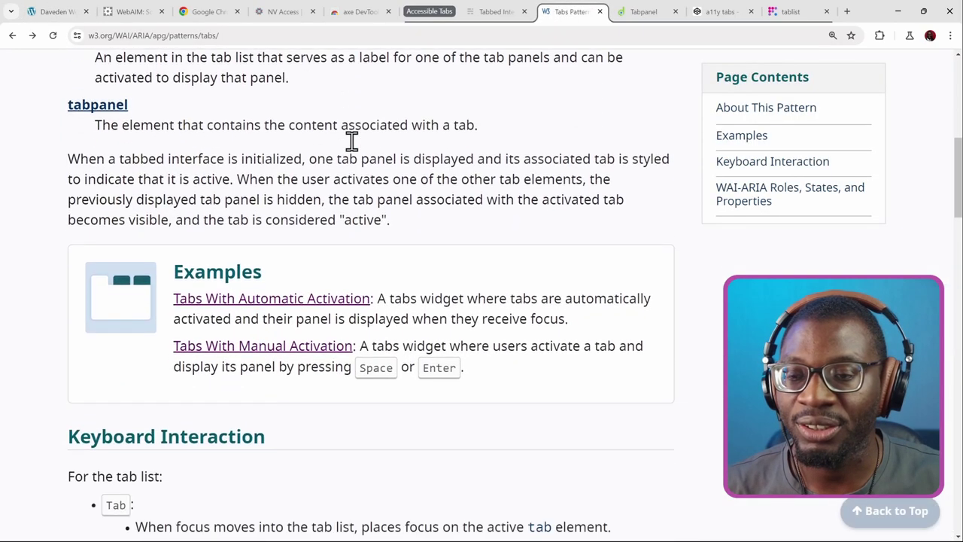
scroll(351, 141, "down", 10)
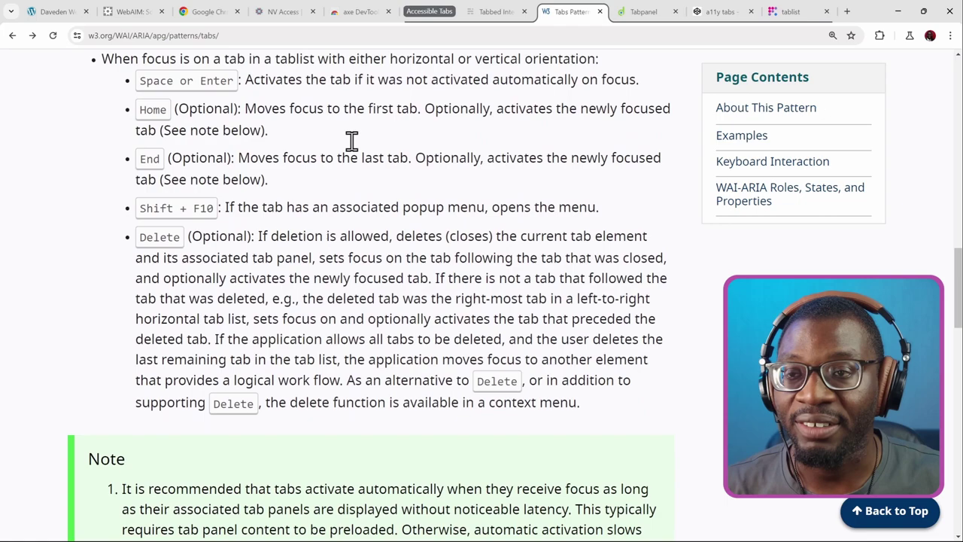
scroll(351, 141, "up", 5)
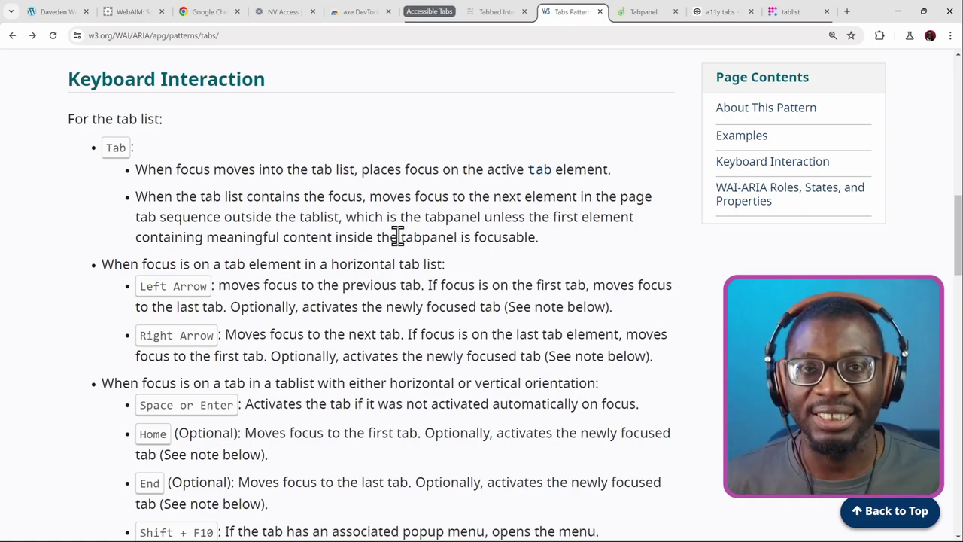
scroll(398, 235, "down", 1)
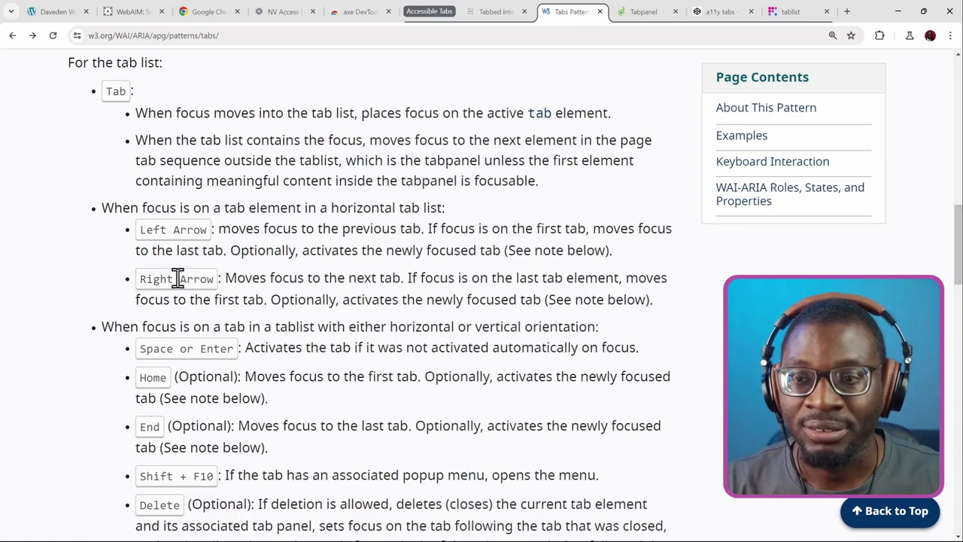
scroll(177, 279, "down", 1)
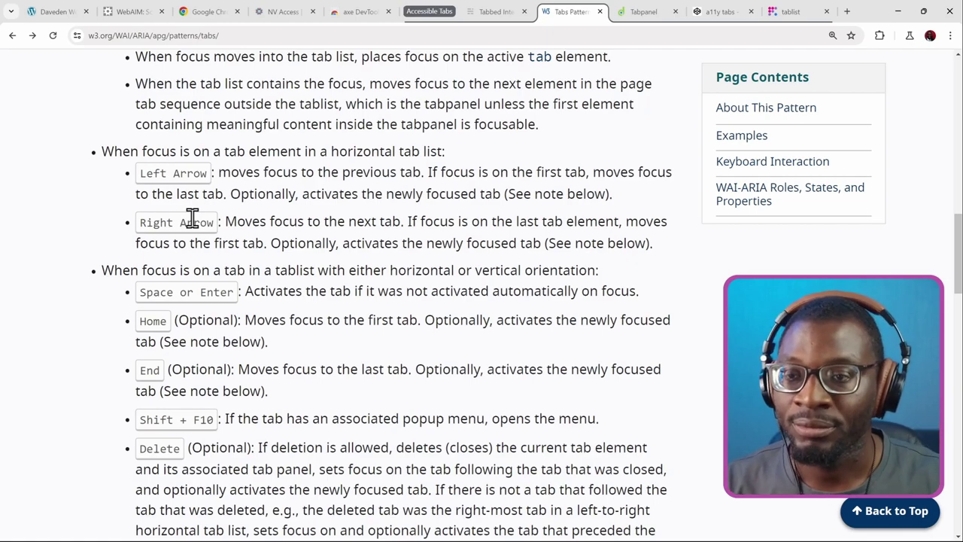
scroll(195, 218, "down", 2)
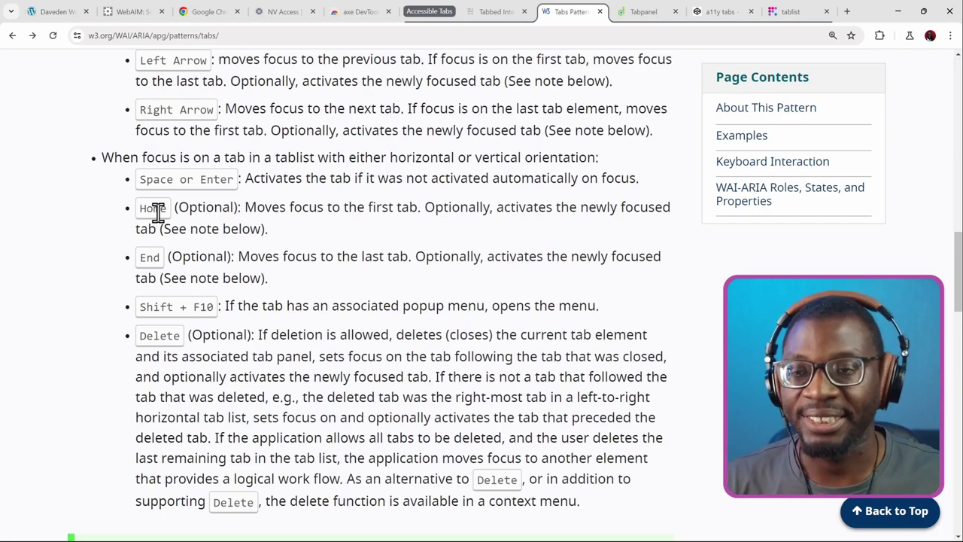
scroll(162, 219, "down", 5)
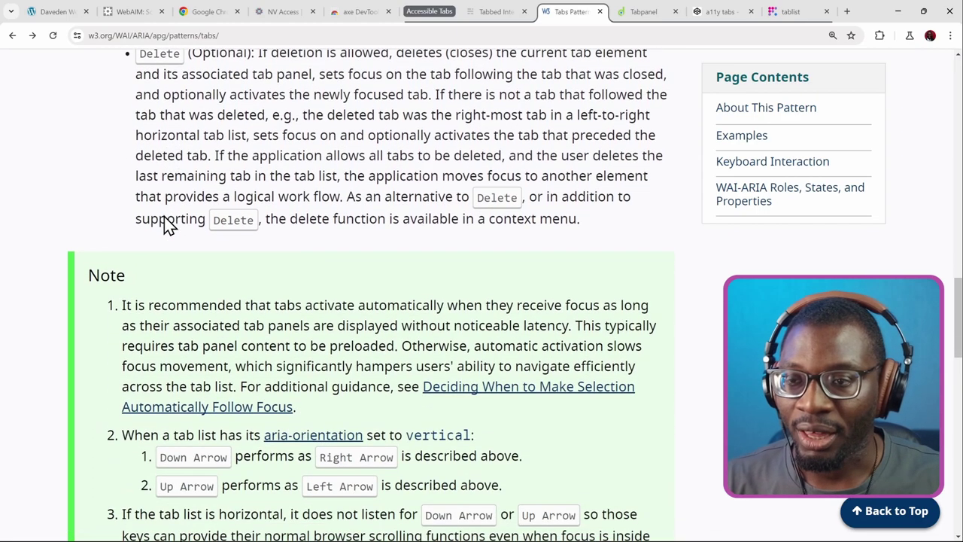
scroll(169, 224, "down", 4)
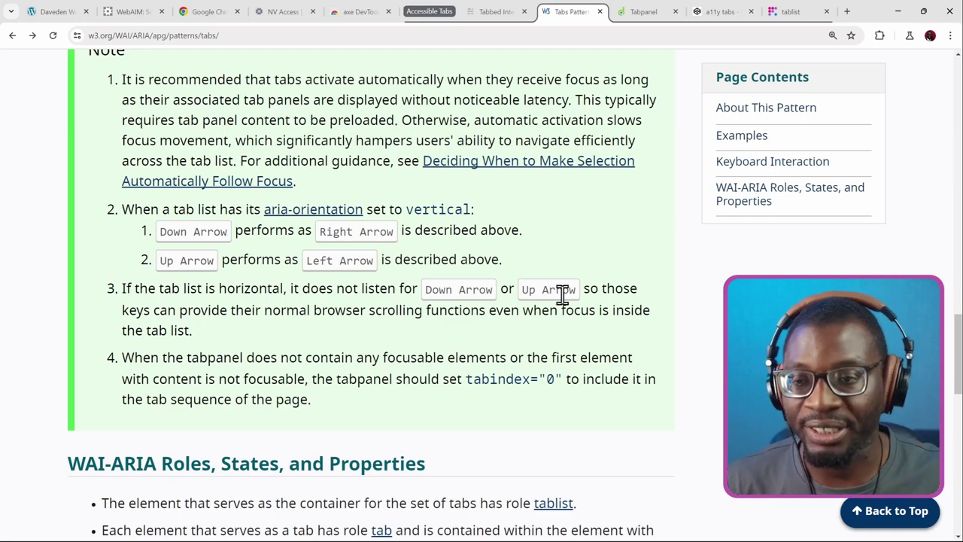
- Read the remaining notes on vertical tab lists, arrow-key scrolling and tabindex="0" for panels without focusable elements
scroll(562, 295, "down", 2)
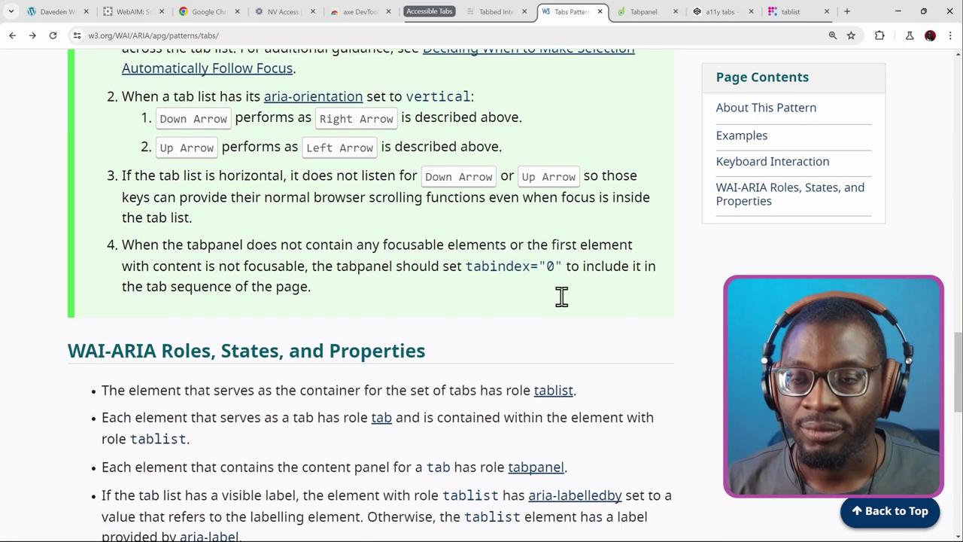
scroll(562, 294, "up", 2)
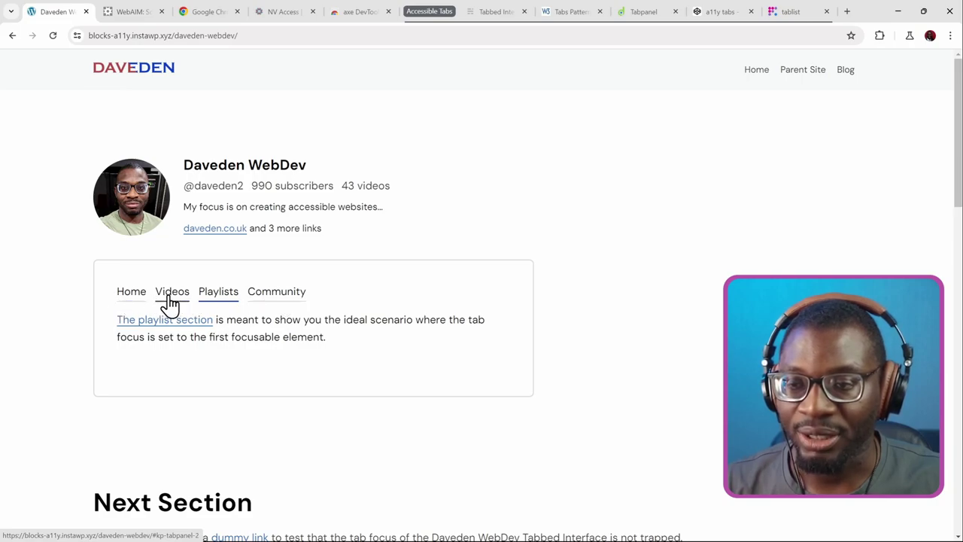
- Open the demo's Community, Videos, Home, Playlists, Community, Playlists and Videos tabs in turn, leaving the Videos panel displayed
left_click(276, 300)
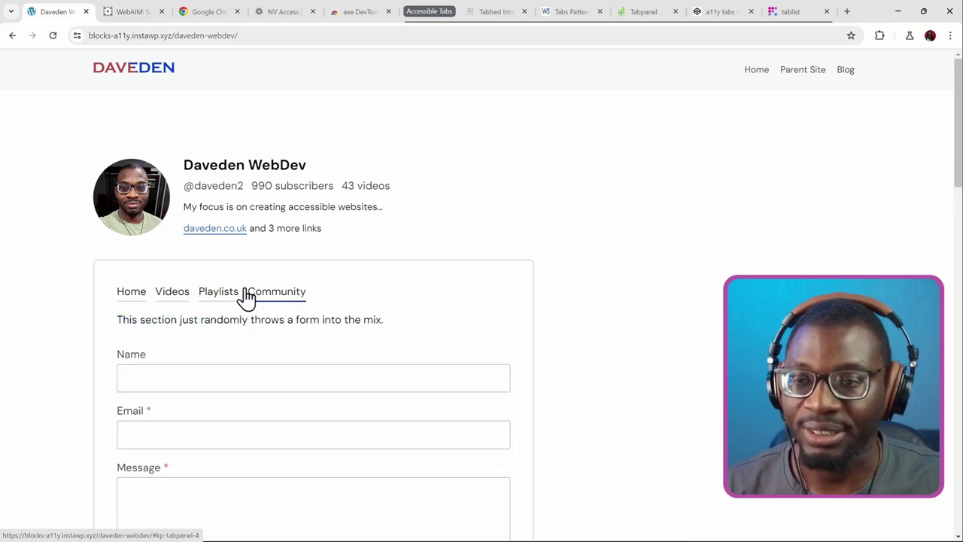
left_click(178, 301)
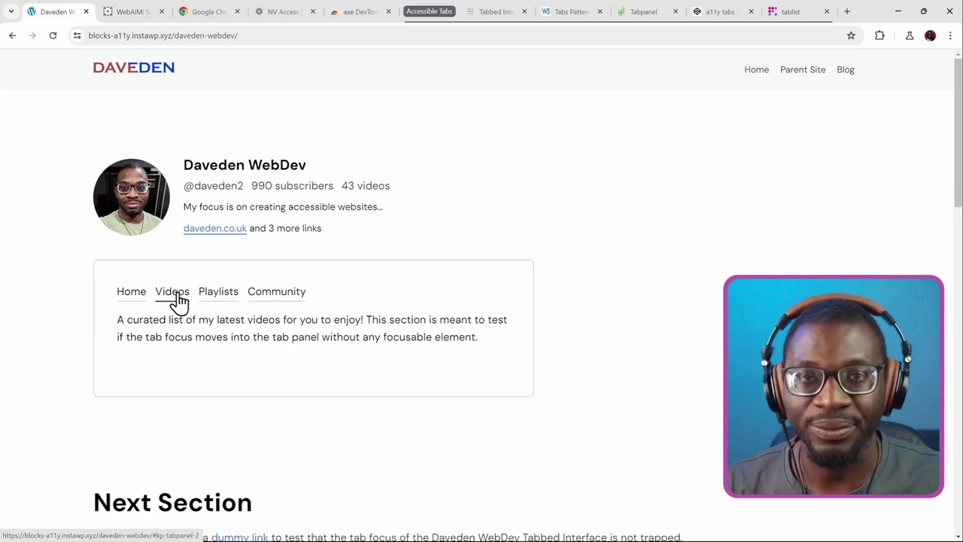
left_click(137, 301)
left_click(224, 301)
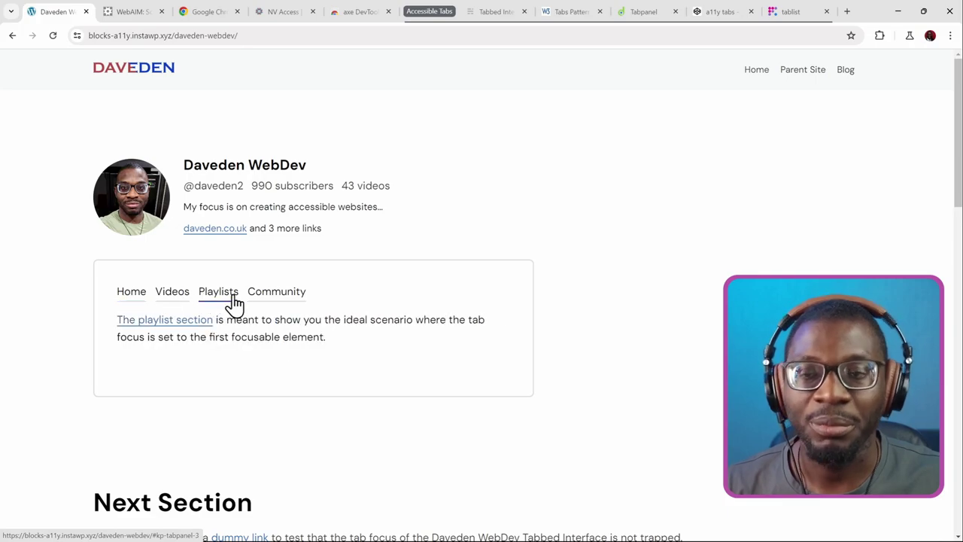
left_click(263, 301)
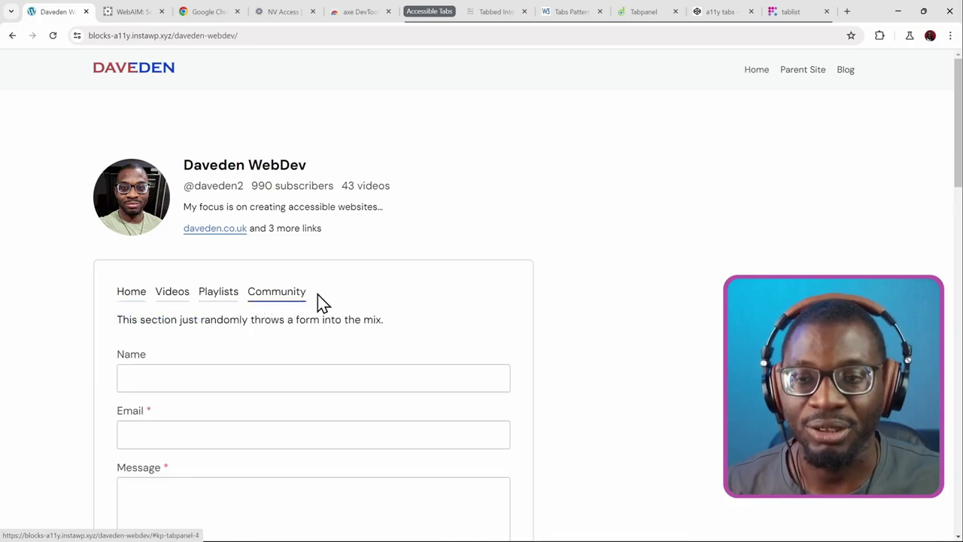
left_click(225, 299)
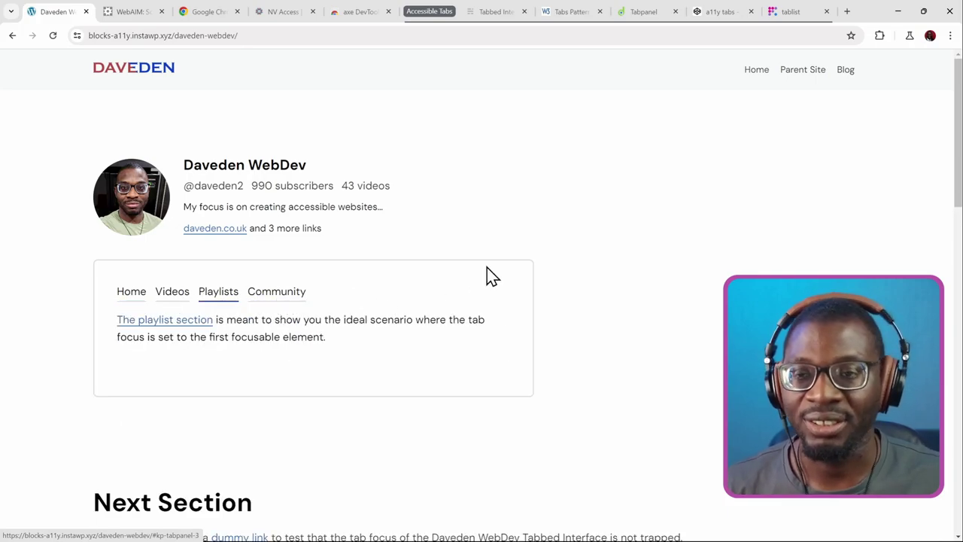
left_click(172, 300)
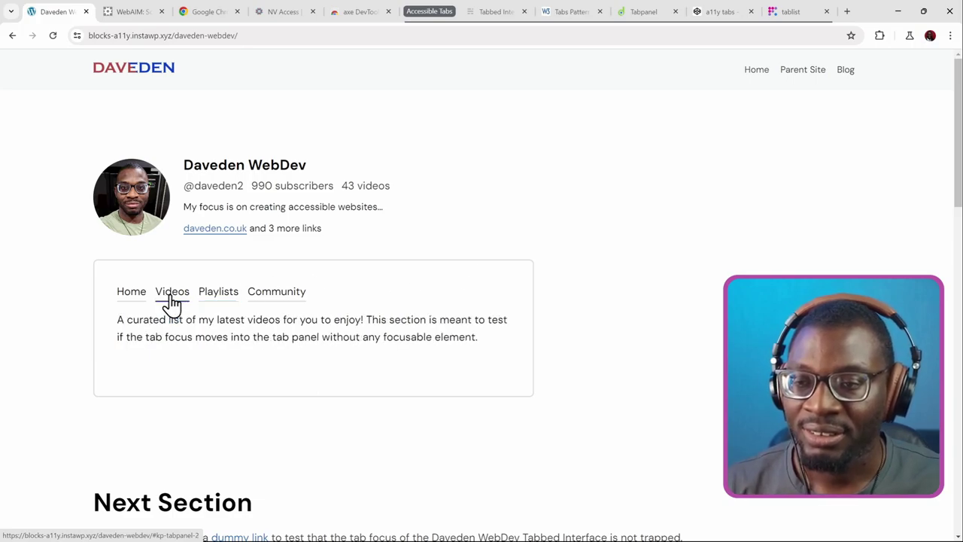
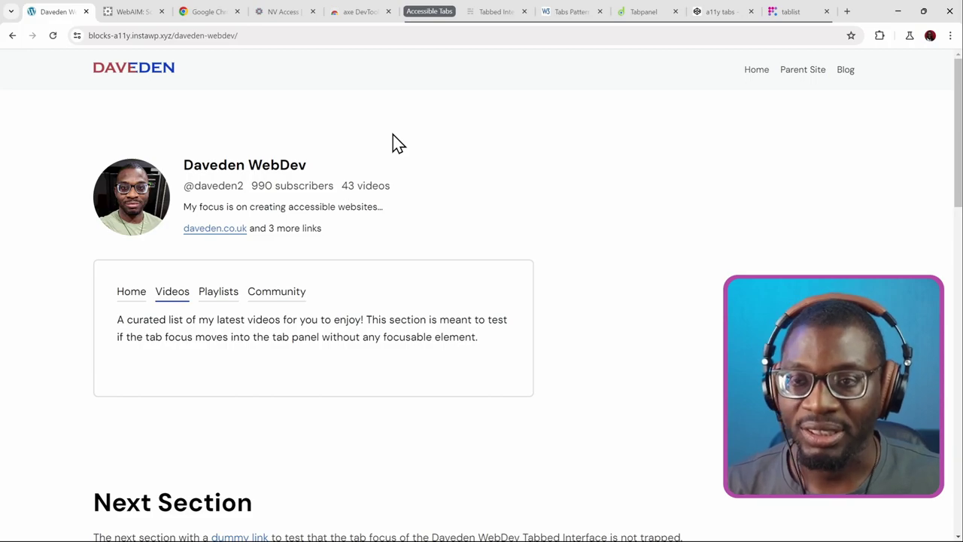
- Move keyboard focus forward from the daveden.co.uk link through the Videos tab and its panel to the dummy link under Next Section
key("Tab")
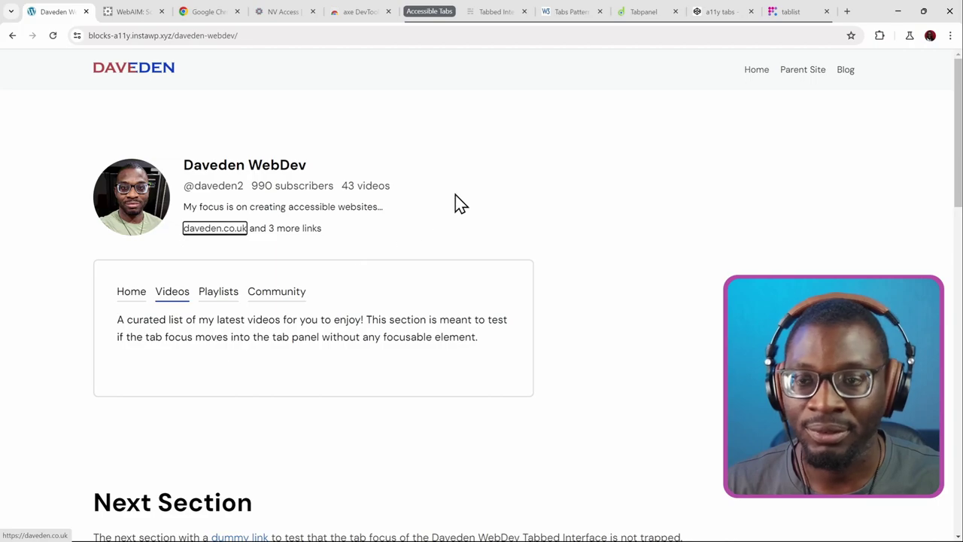
key("Tab")
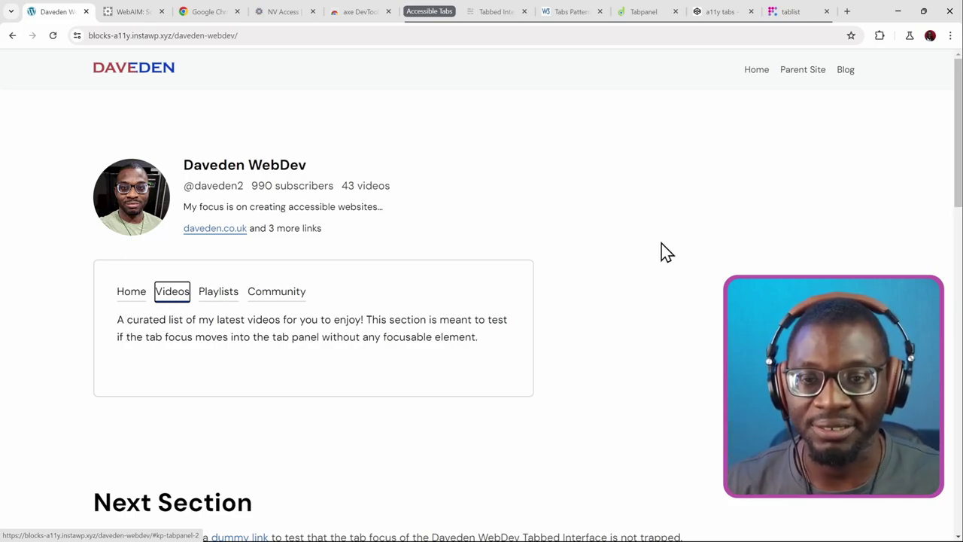
key("Tab")
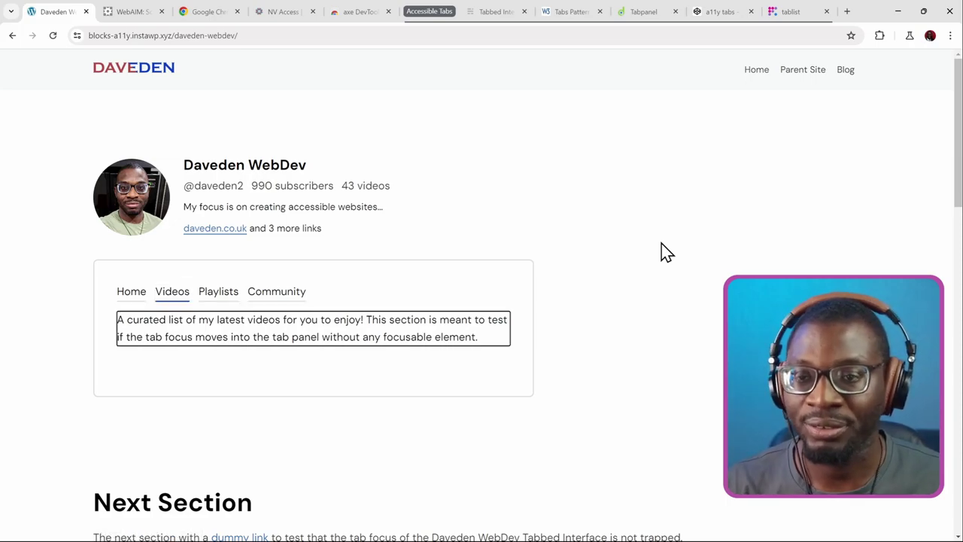
scroll(665, 252, "down", 1)
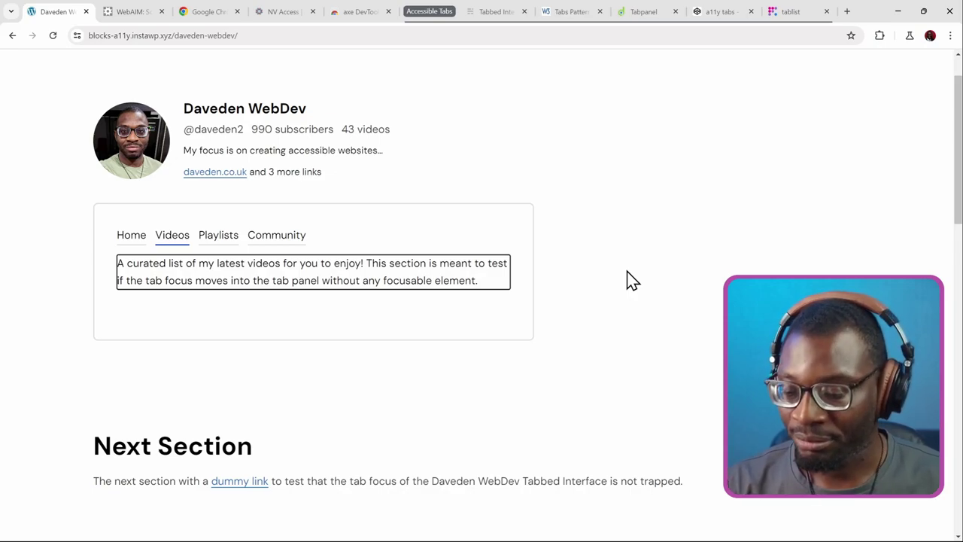
key("Tab")
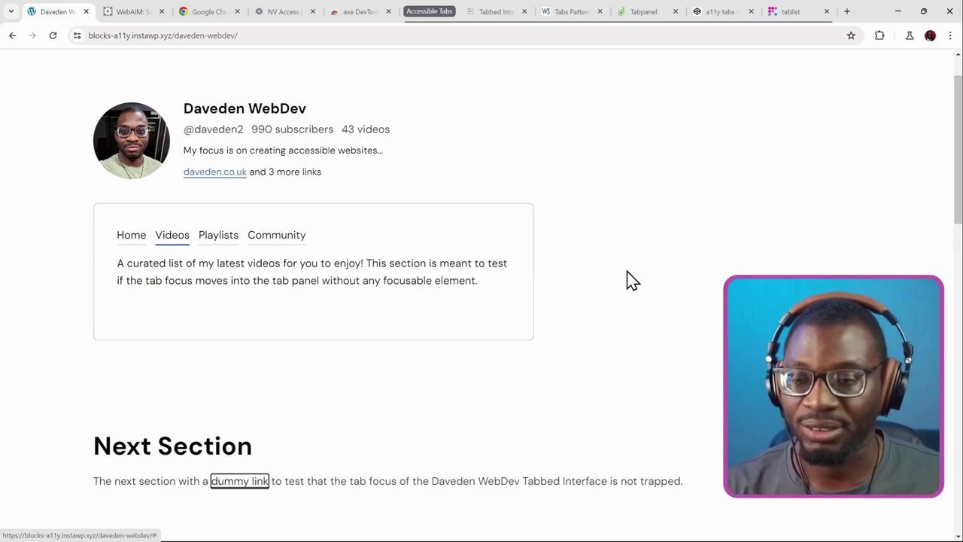
- Move keyboard focus backward through the Videos panel and tab to the daveden.co.uk link, and return it to the Videos tab
key("shift+Tab")
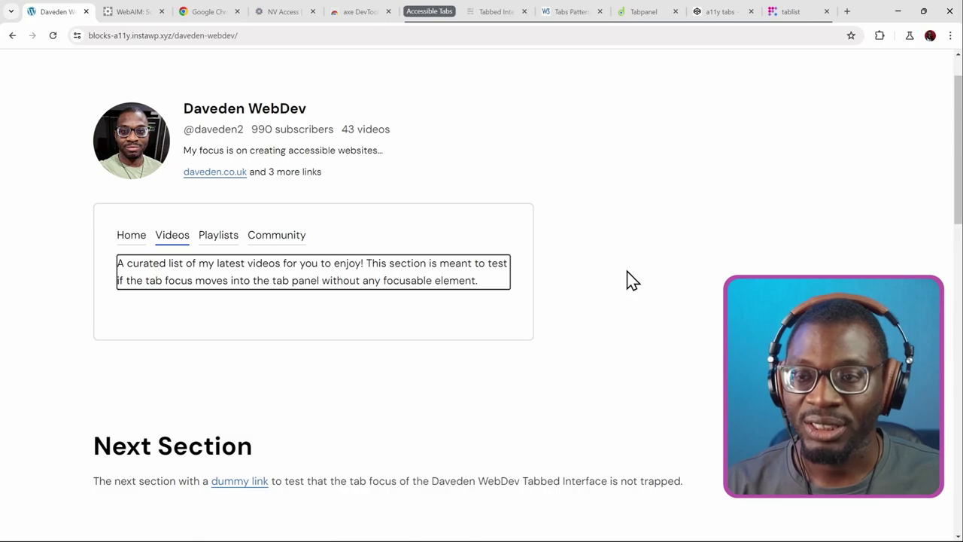
key("shift+Tab")
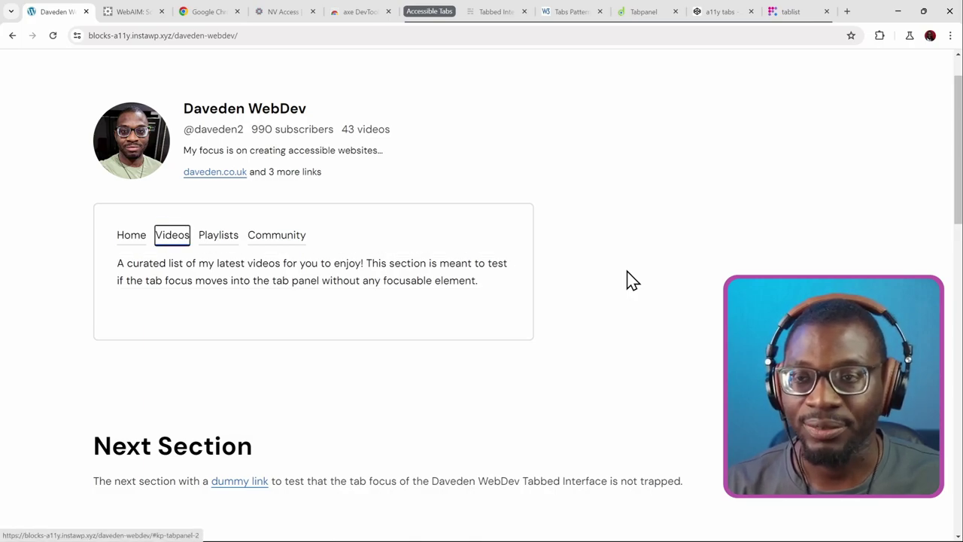
key("shift+Tab")
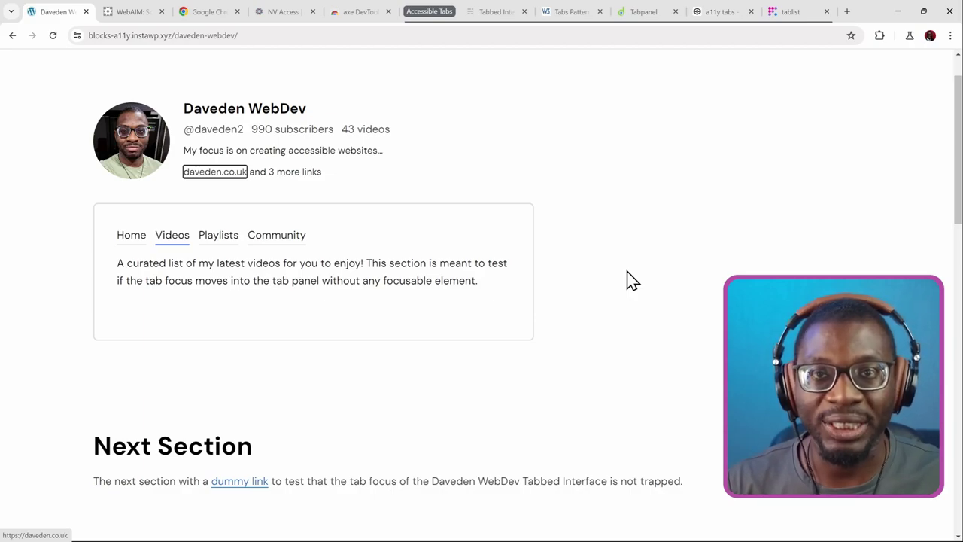
key("Tab")
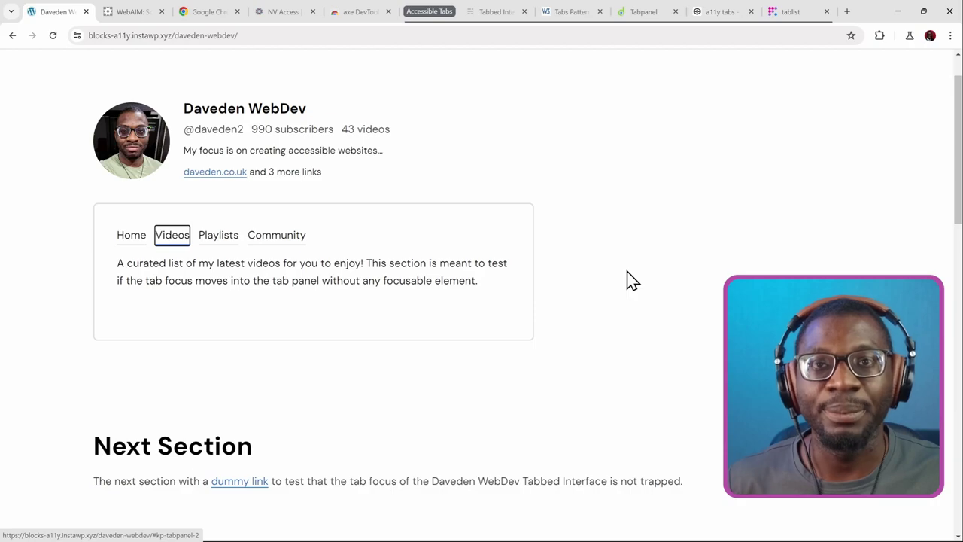
- Move focus within the tab list back to Home, and forward through Videos, Playlists and Community until it wraps to Home
key("Left")
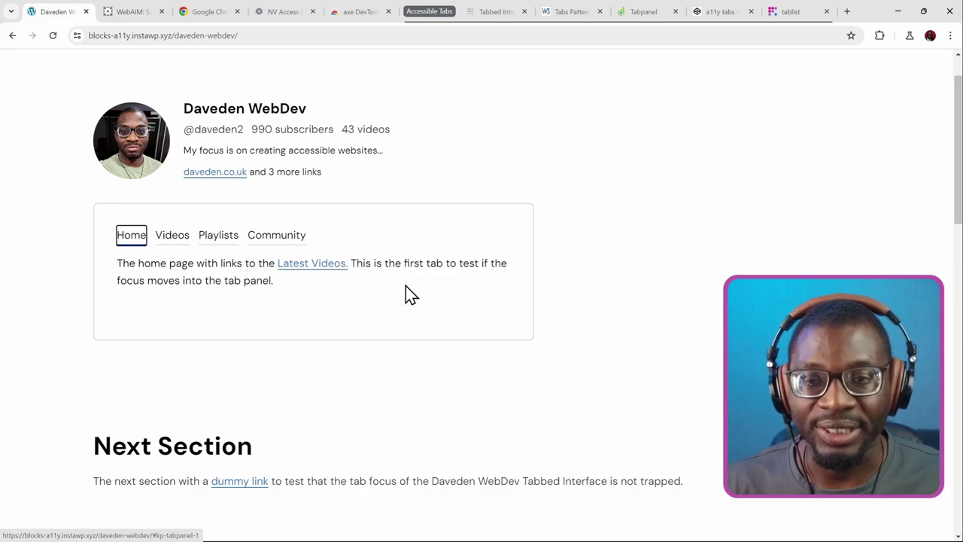
key("Right")
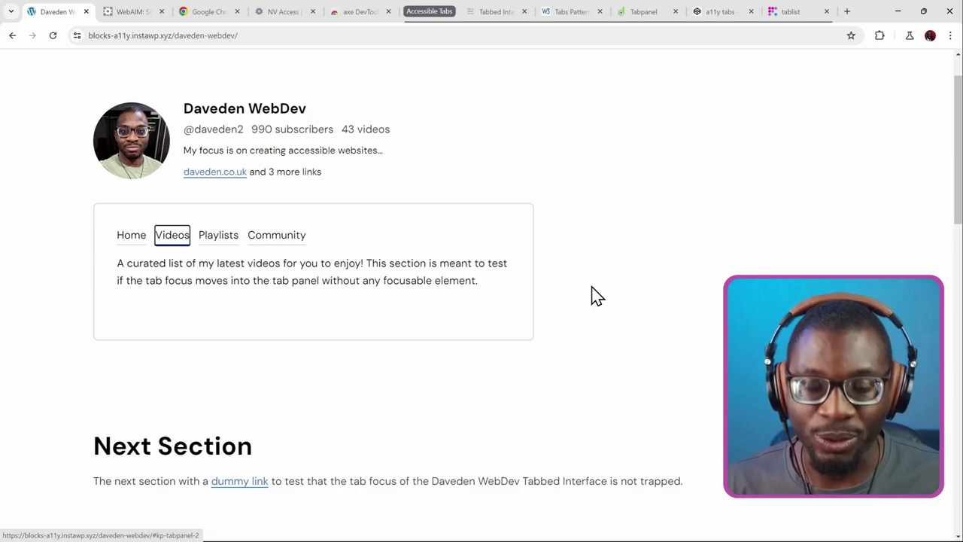
key("Right")
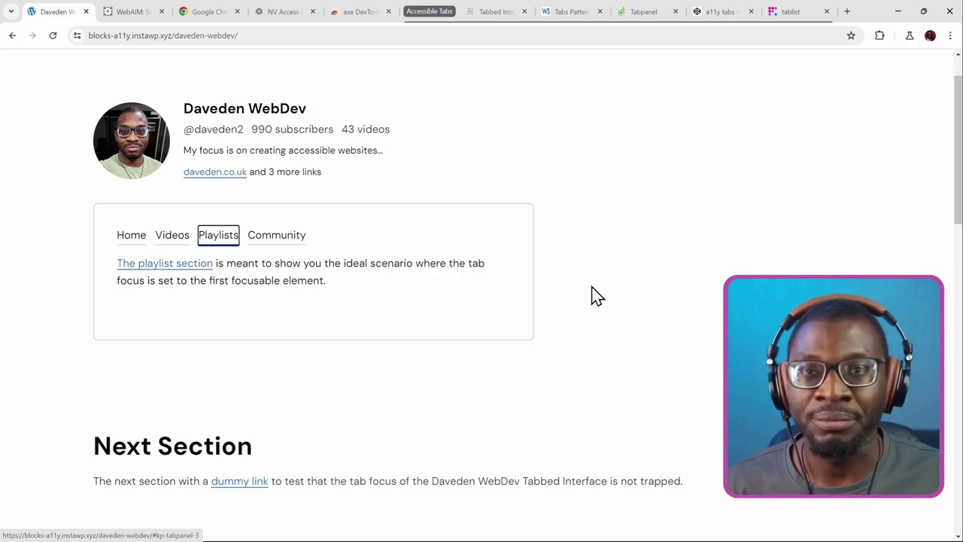
key("Right")
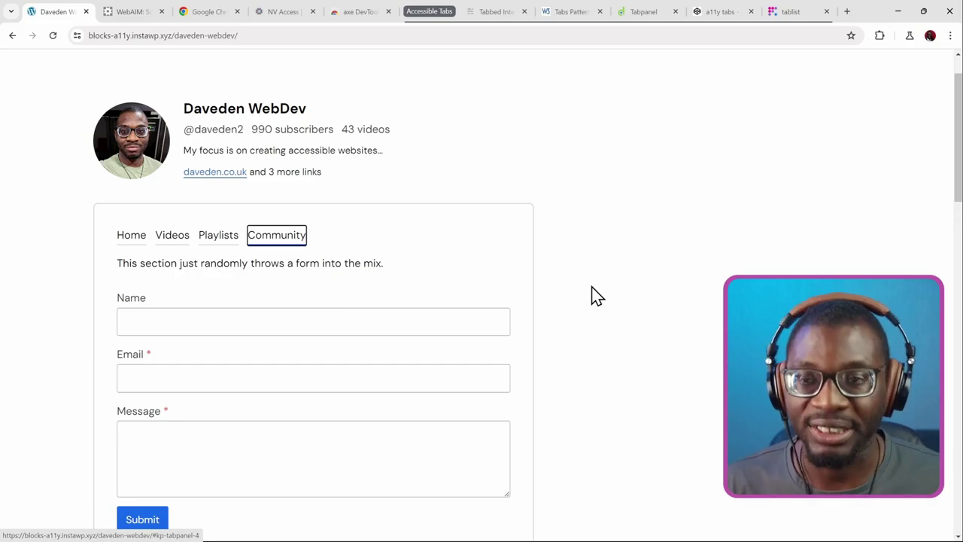
key("Right")
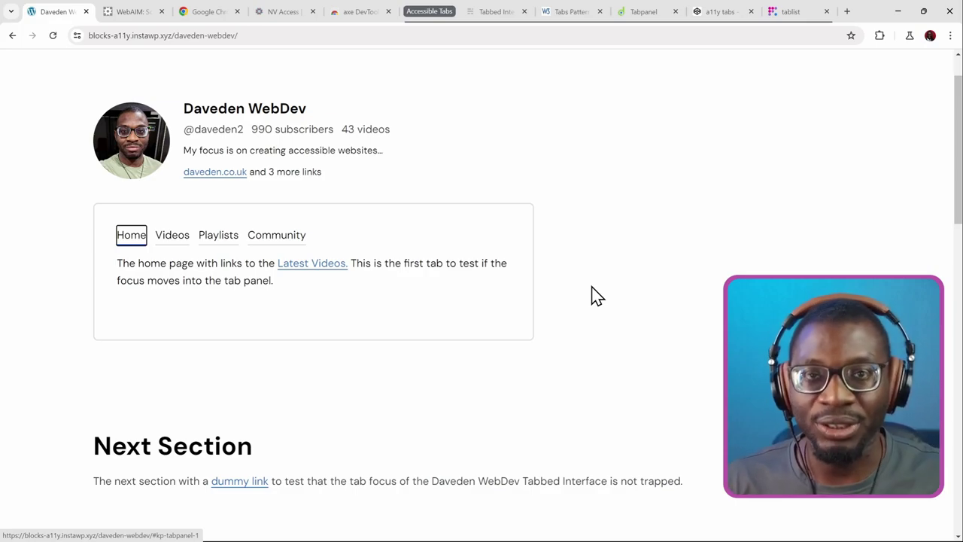
- Advance focus through Videos to Playlists, and test jumping directly to the first tab, Home, and the last tab, Community
key("Right")
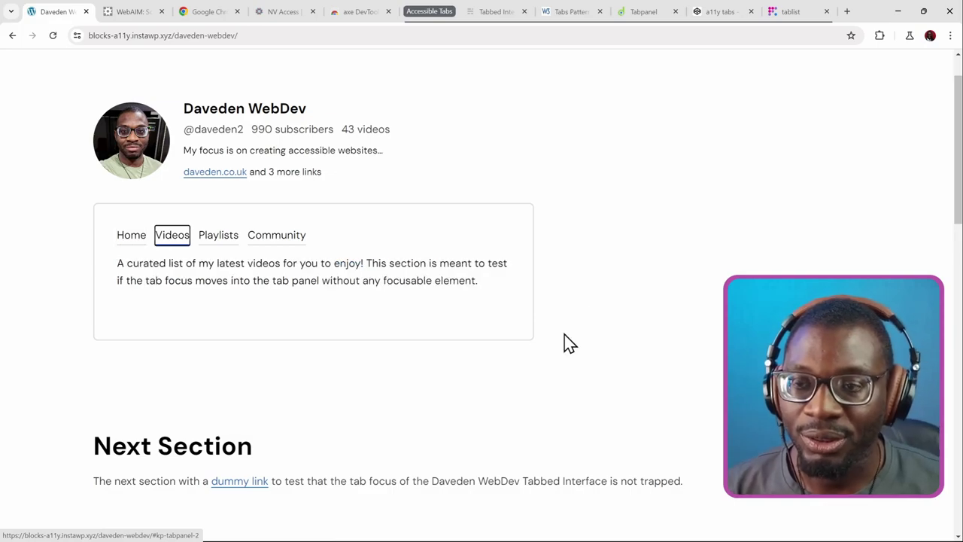
key("Right")
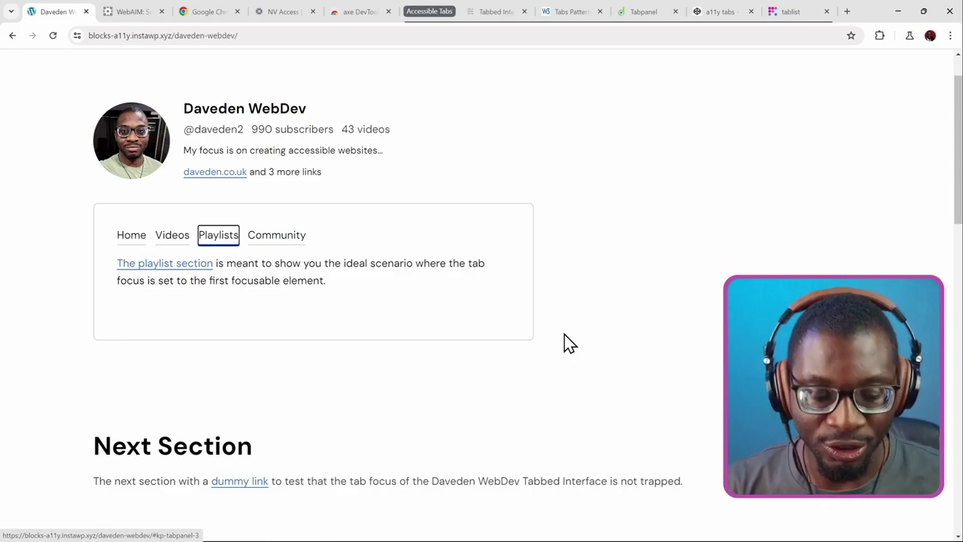
key("Home")
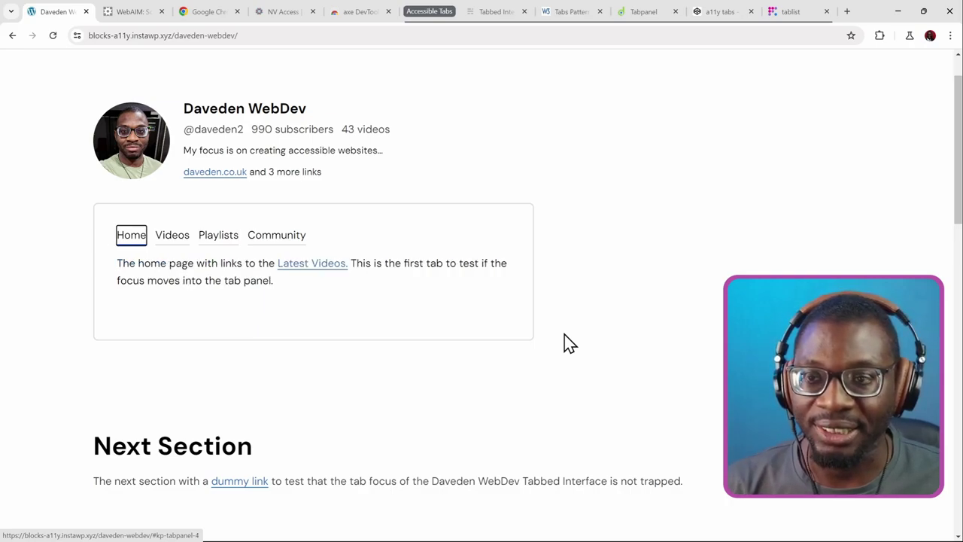
key("End")
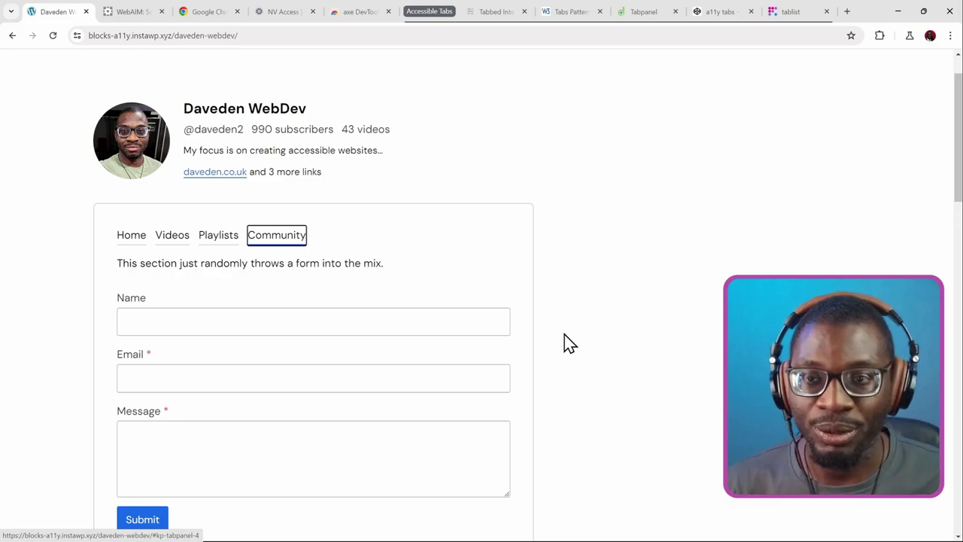
- Examine the Community panel's form and the Next Section and Tablist HTML content beneath it
scroll(569, 342, "down", 5)
scroll(568, 343, "up", 1)
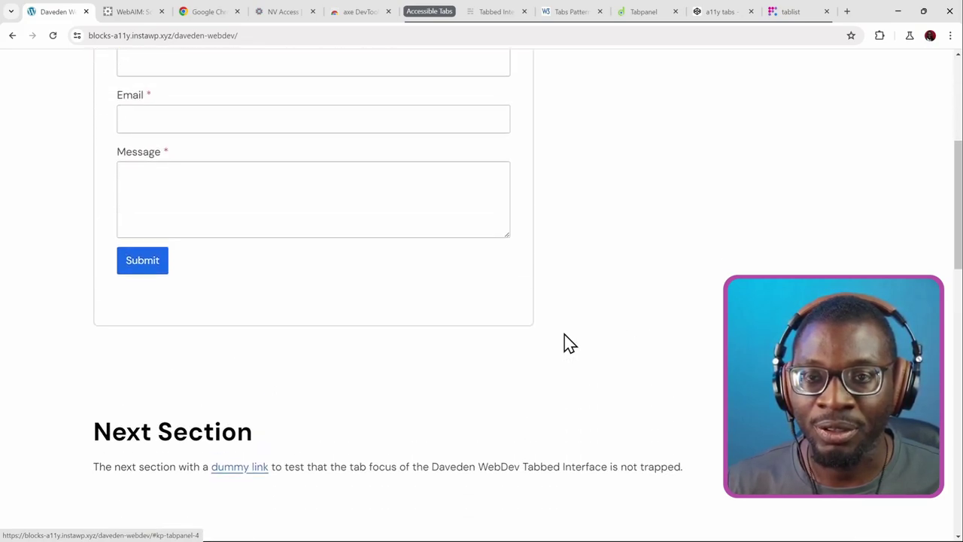
scroll(569, 342, "up", 3)
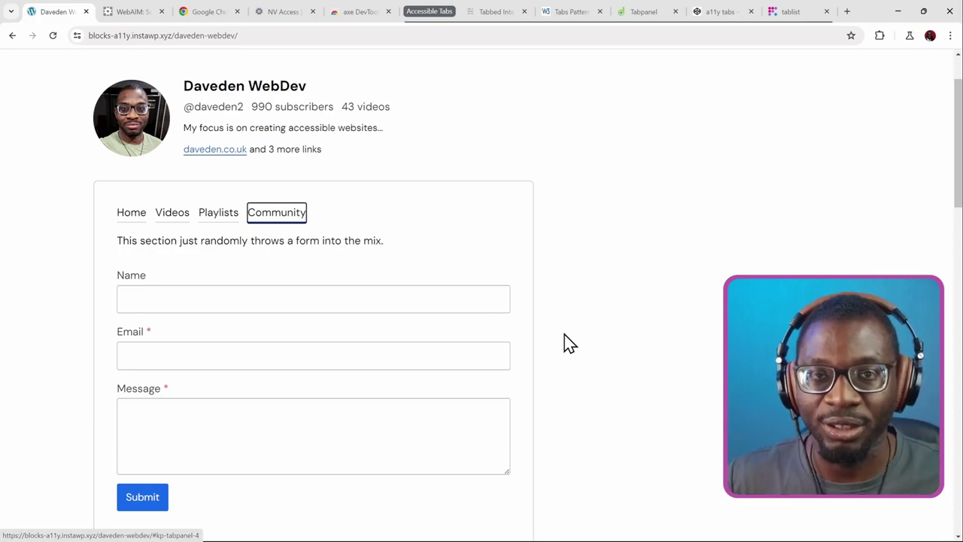
scroll(569, 343, "down", 1)
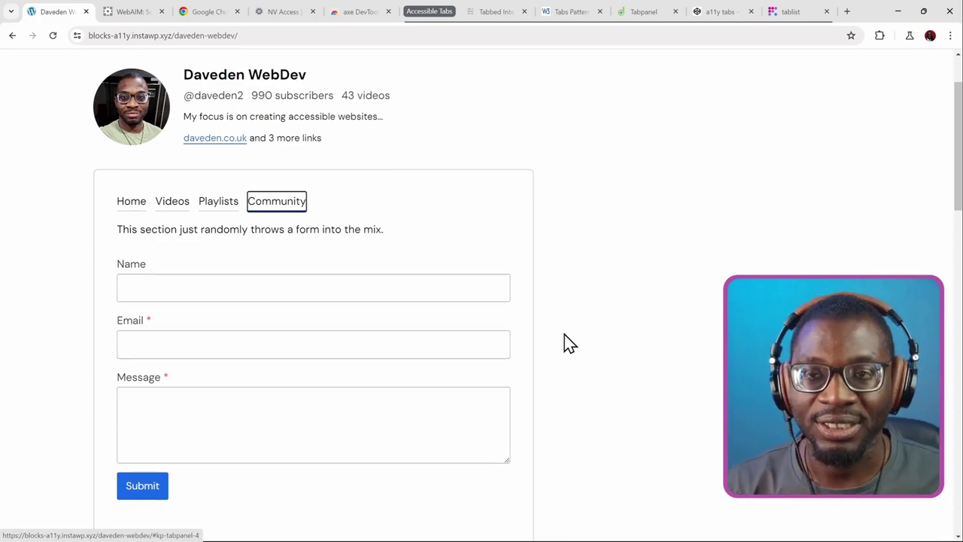
scroll(570, 343, "up", 2)
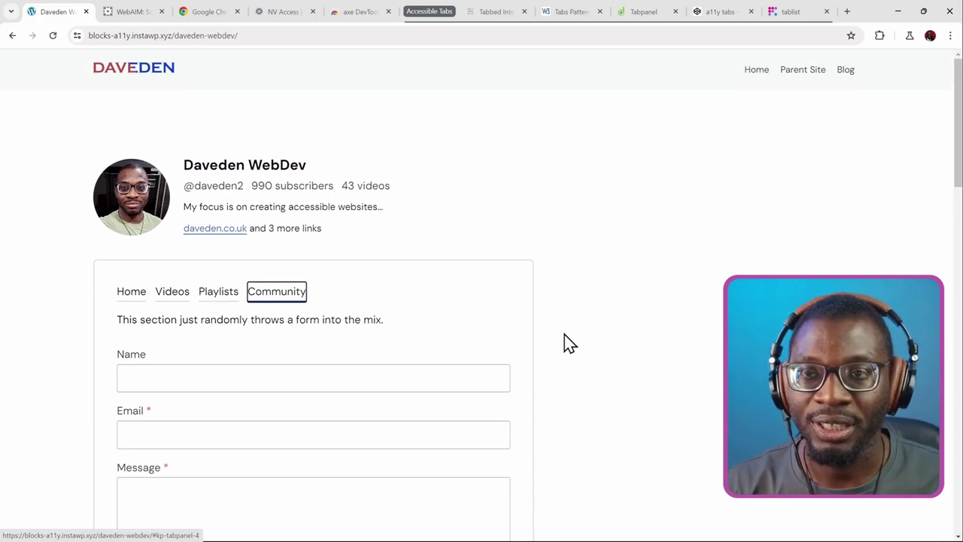
scroll(568, 342, "down", 6)
scroll(565, 342, "up", 1)
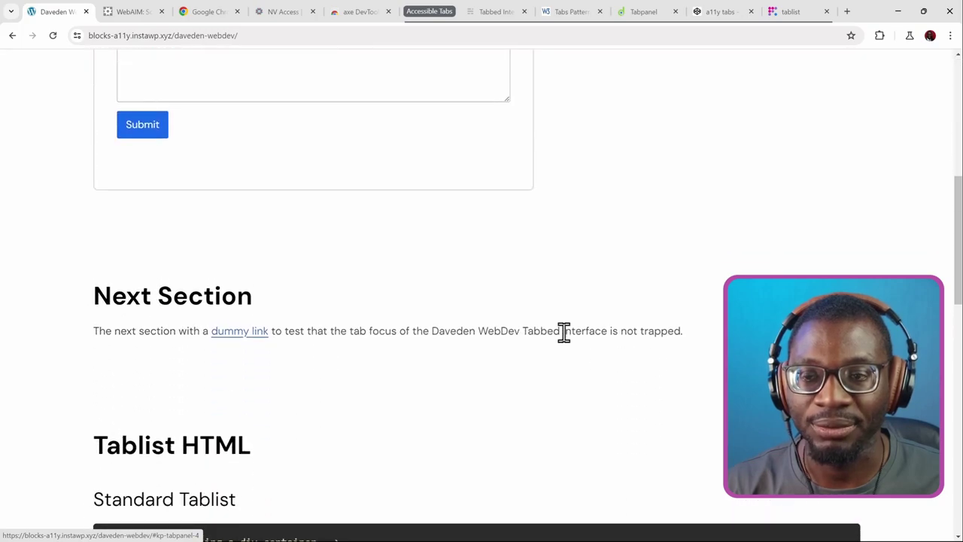
scroll(568, 340, "up", 5)
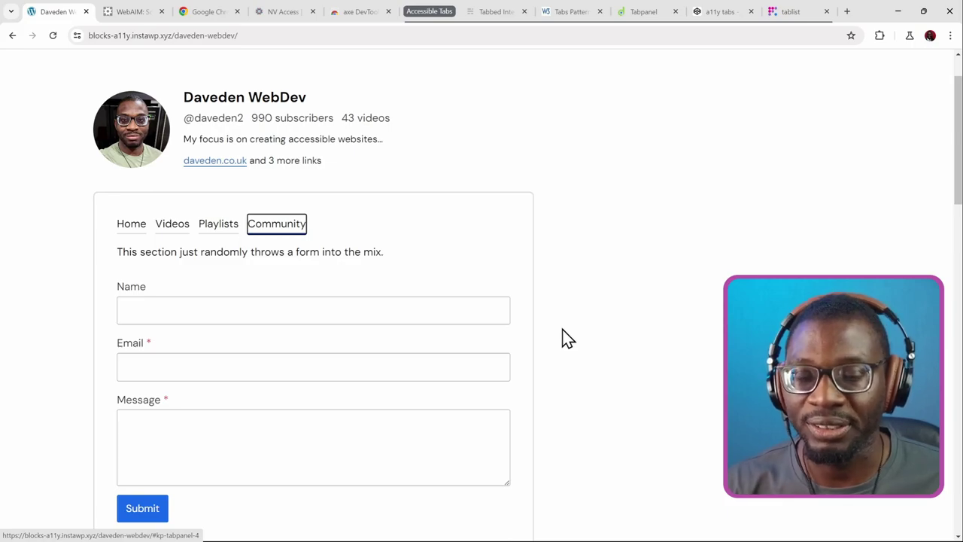
- Move focus to the Playlists tab and into its panel's first focusable element, the playlist section link
key("Left")
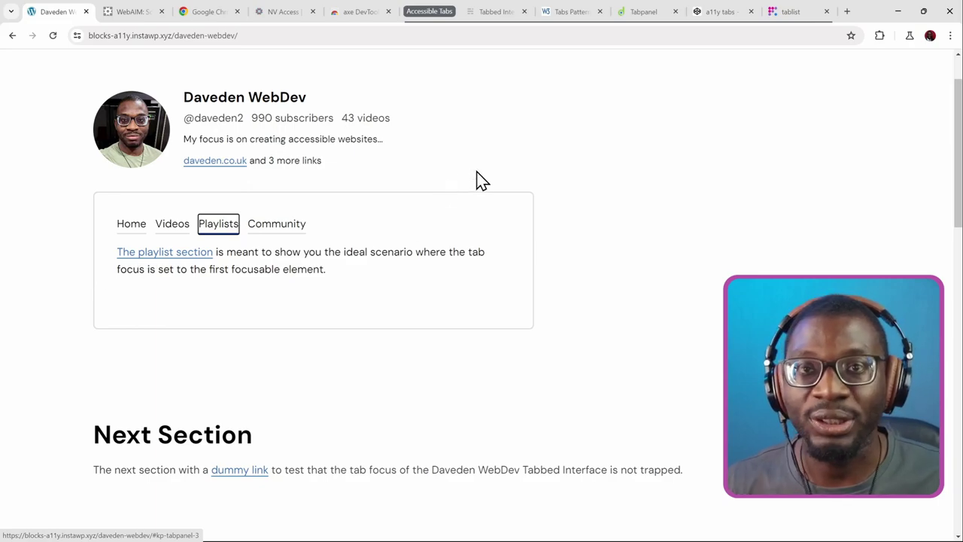
key("Tab")
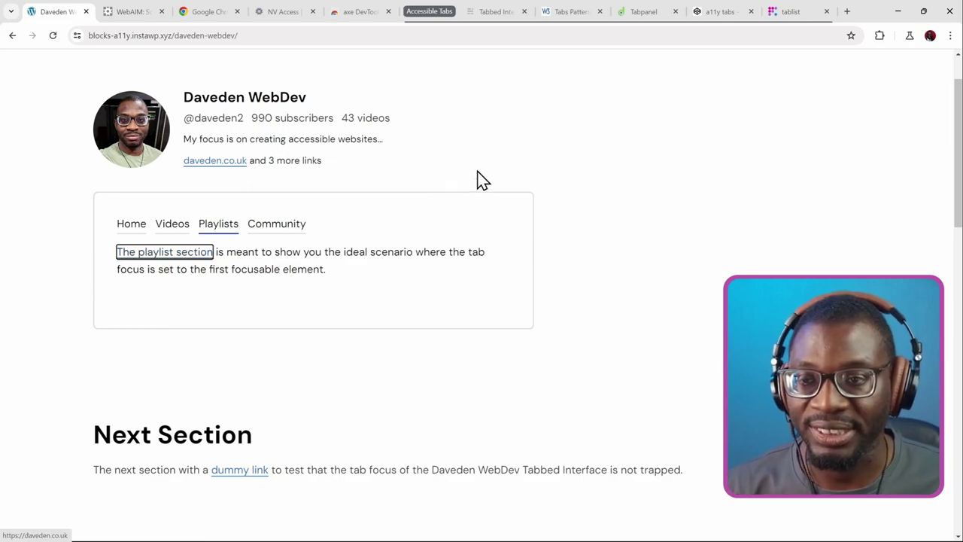
- Return focus to the Playlists tab, move to Videos, and test entering the Videos panel and returning to its tab
key("shift+Tab")
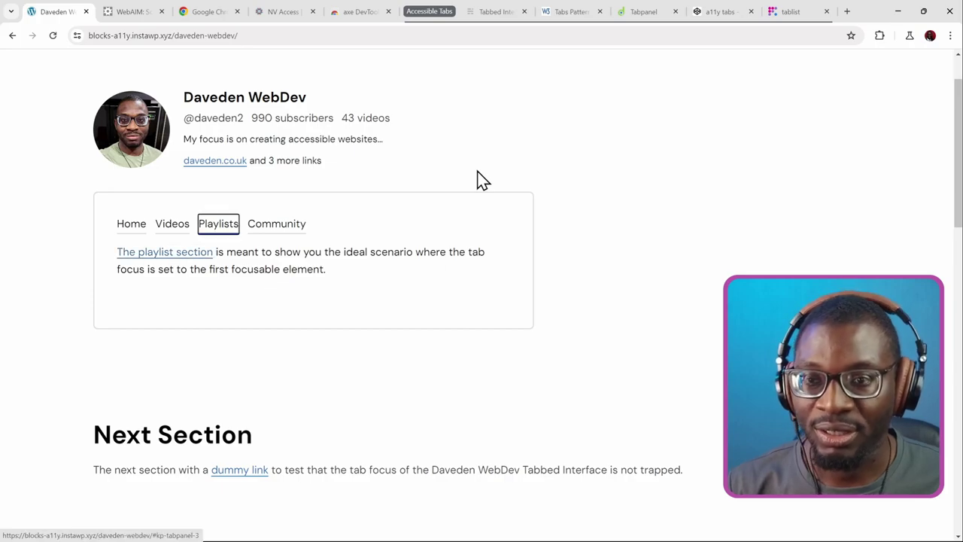
key("Left")
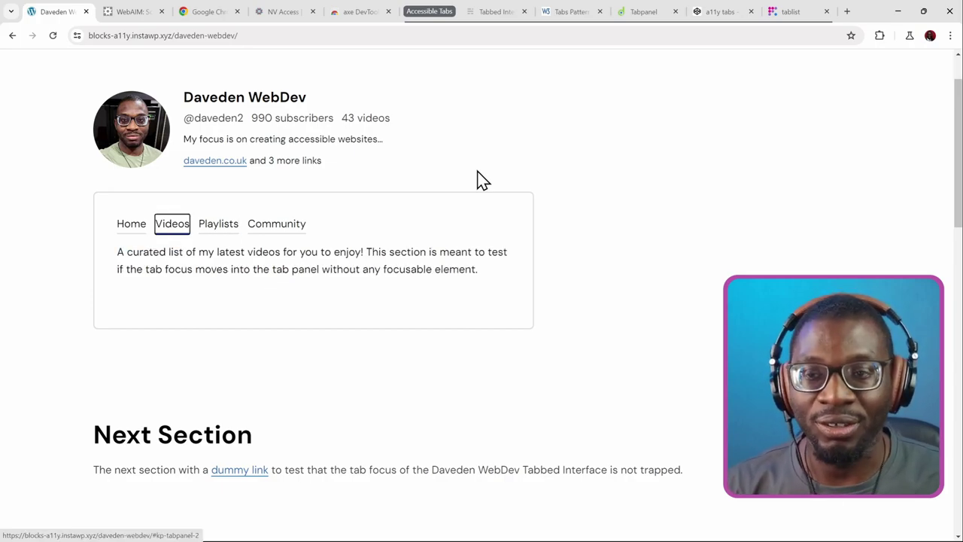
key("Tab")
key("shift+Tab")
- Move focus to the Home tab, into its panel, and on to the Latest Videos link
key("Left")
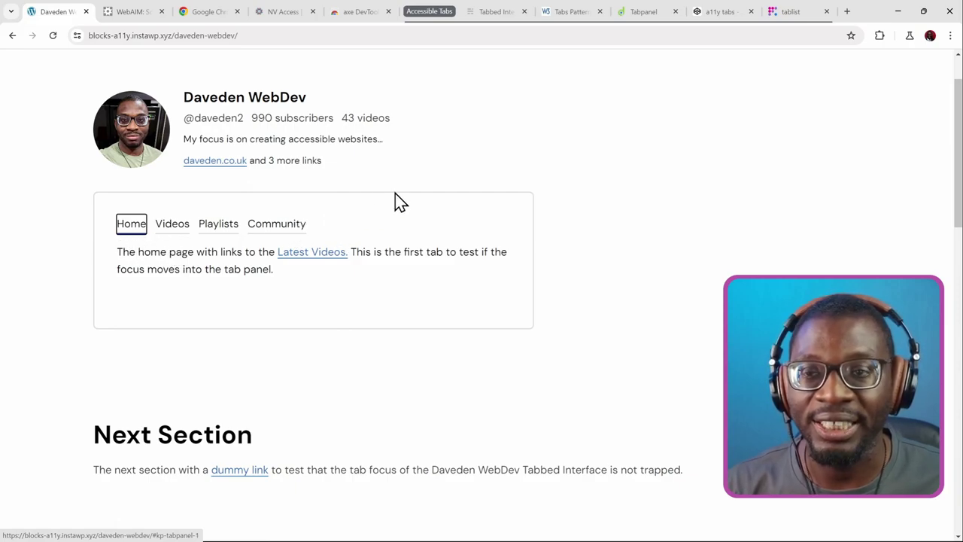
key("Tab")
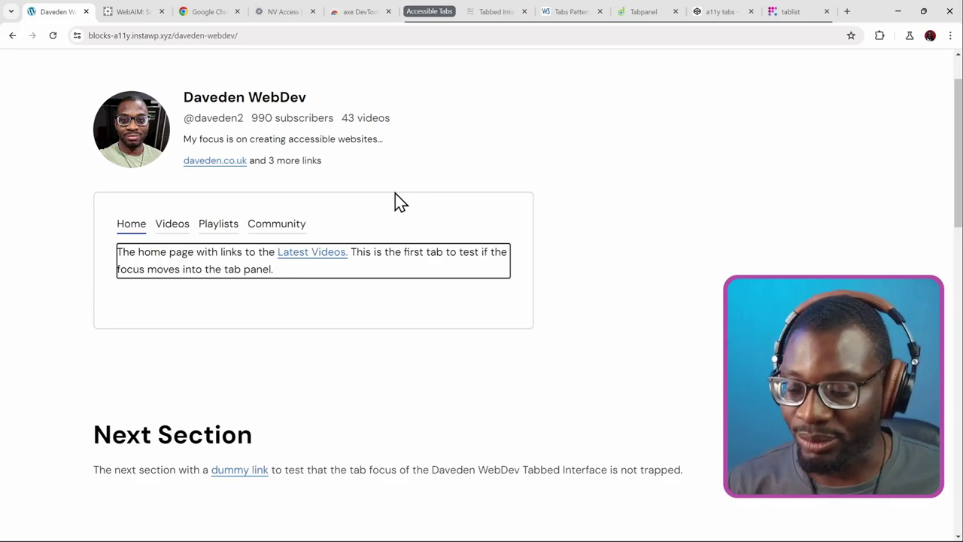
key("Tab")
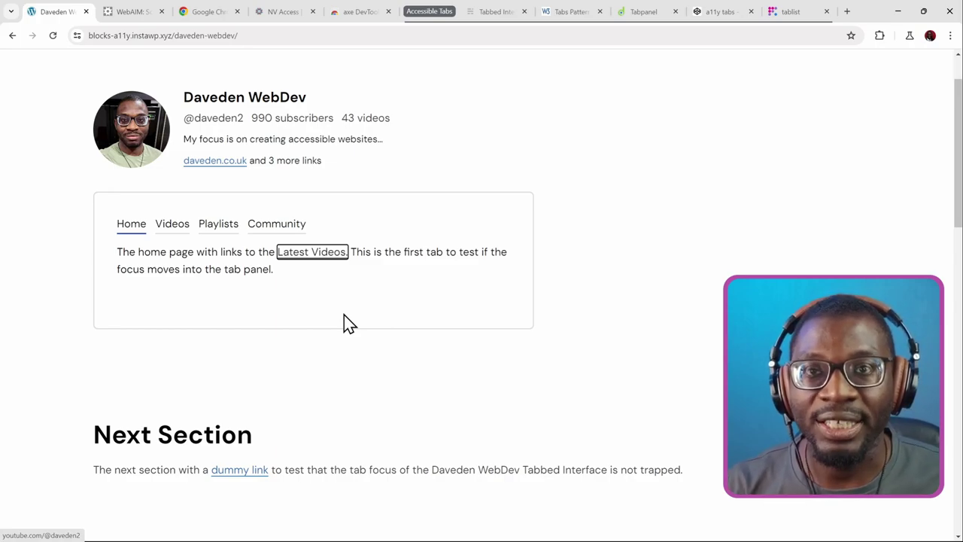
- Inspect the Videos tab's markup and expand the first tab list item to examine the Home tab's link attributes
right_click(164, 230)
left_click(240, 363)
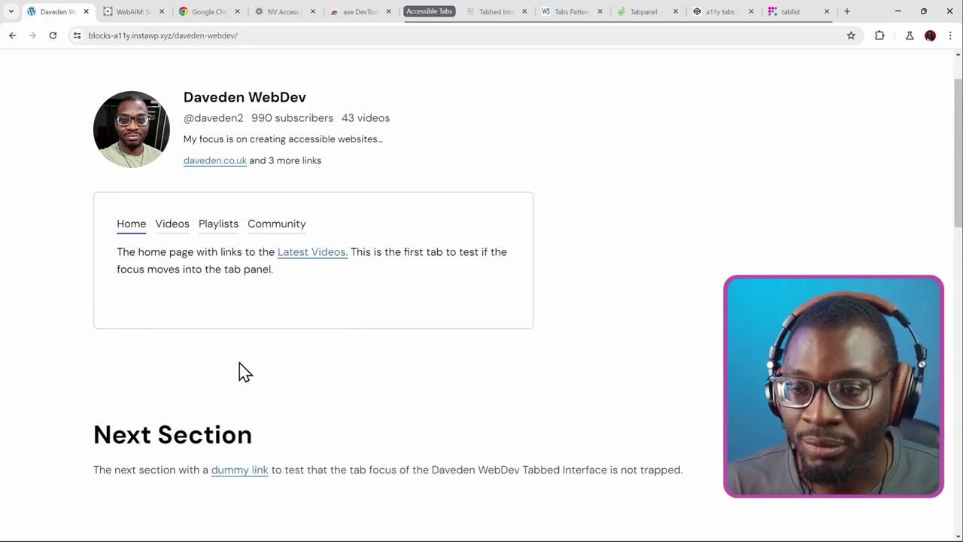
scroll(343, 197, "down", 3)
scroll(301, 225, "up", 1)
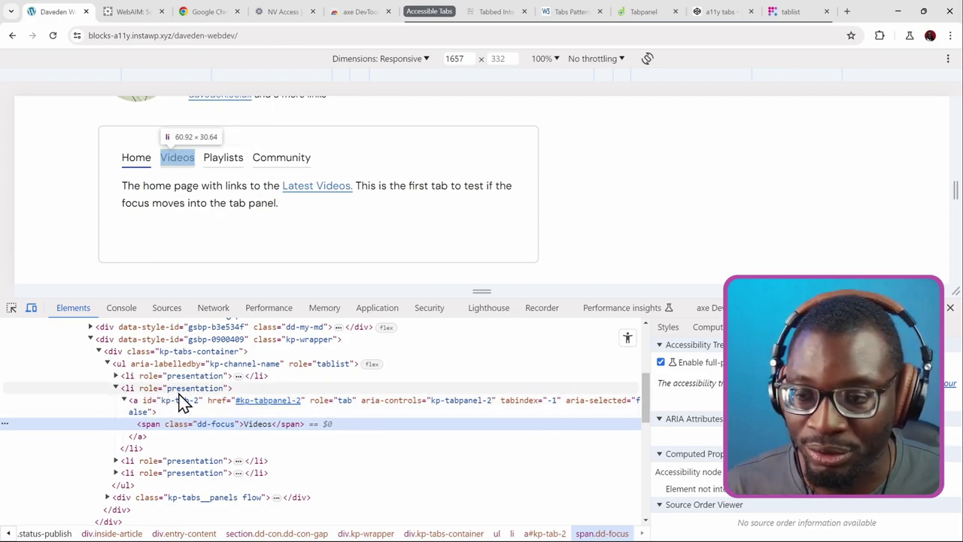
left_click(126, 378)
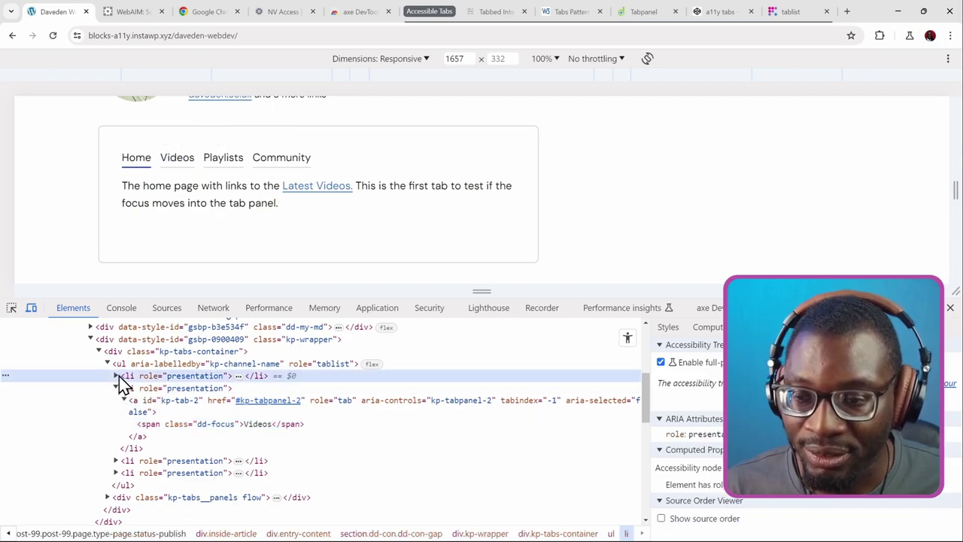
left_click(117, 375)
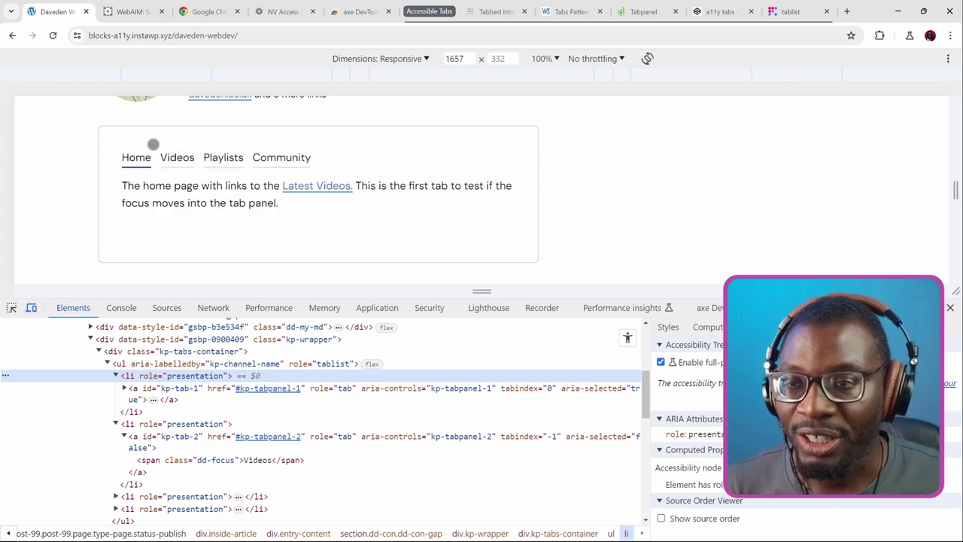
- Switch from Home through Videos to Playlists while watching the tabindex and aria-selected attributes, and close the developer tools
left_click(152, 145)
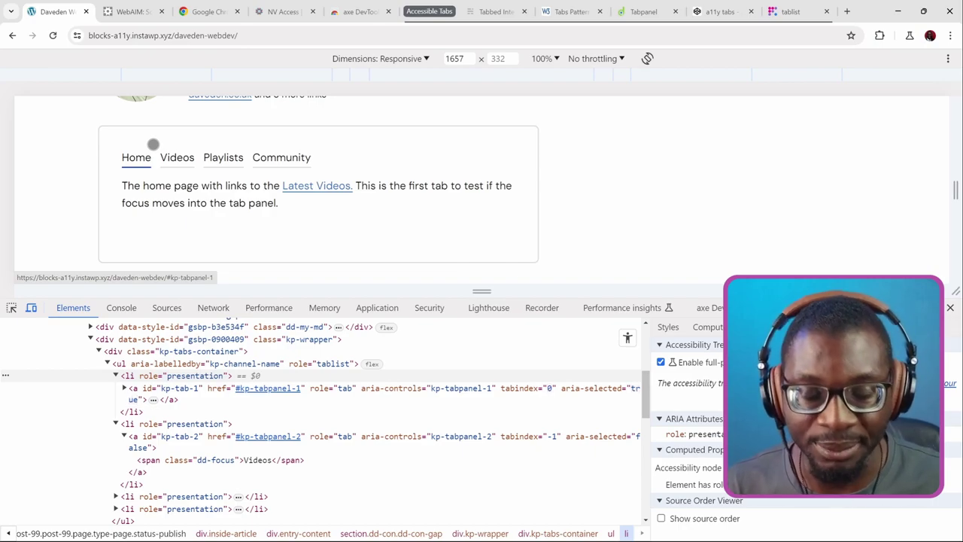
key("Right")
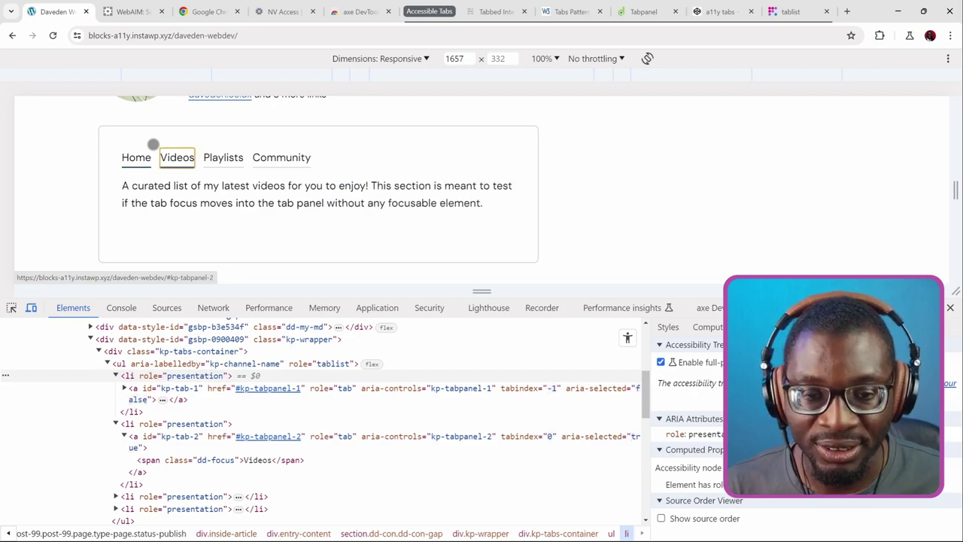
key("Right")
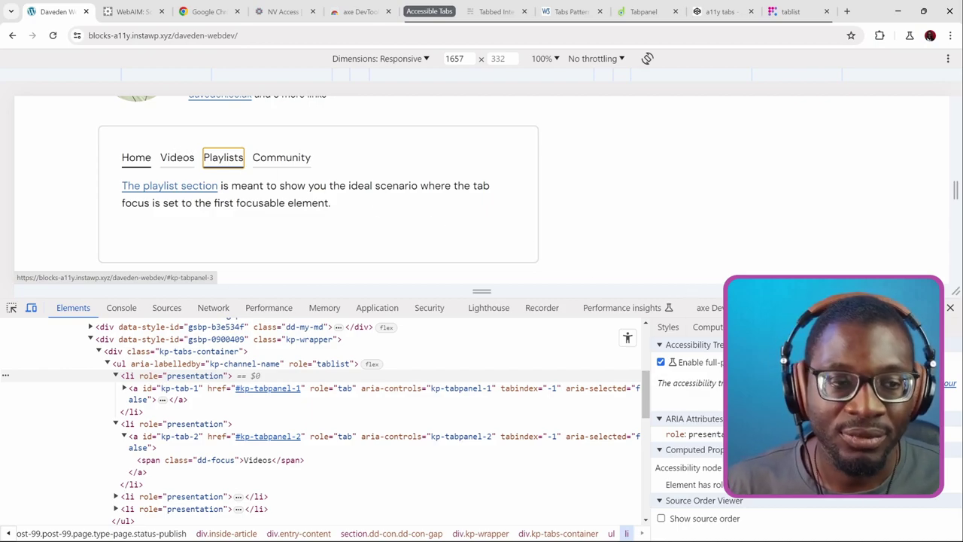
left_click(951, 308)
scroll(579, 248, "up", 3)
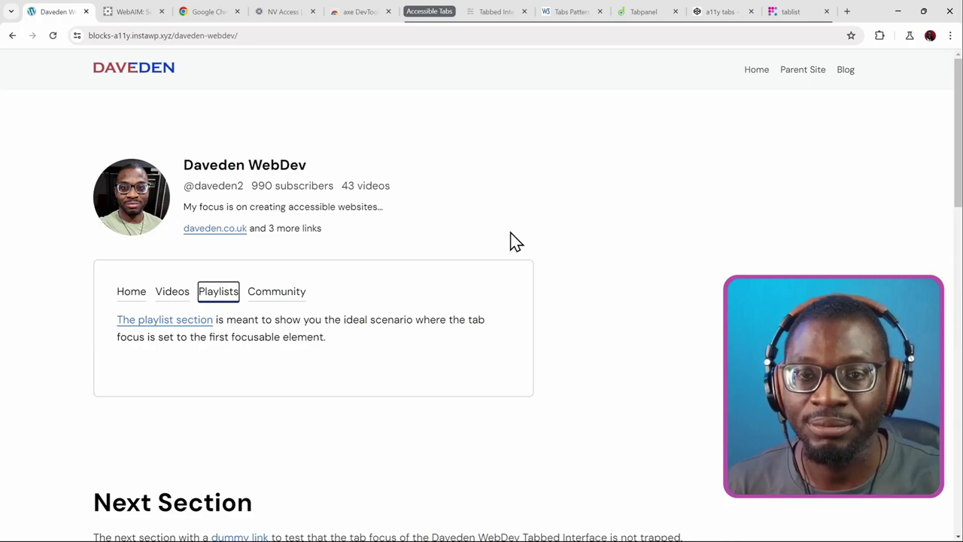
- With the screen reader running, advance focus from the page through the site logo and daveden.co.uk link to the Playlists tab
key("Tab")
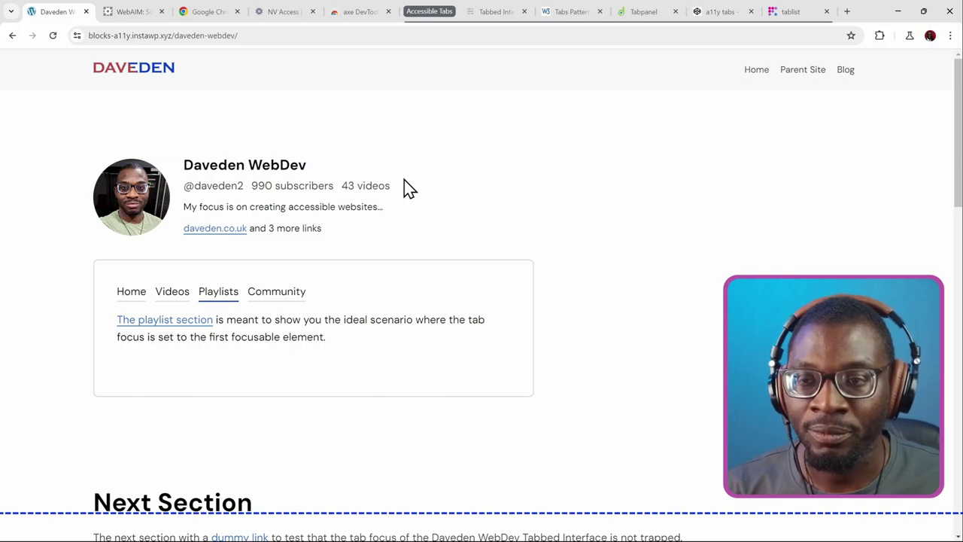
key("Tab")
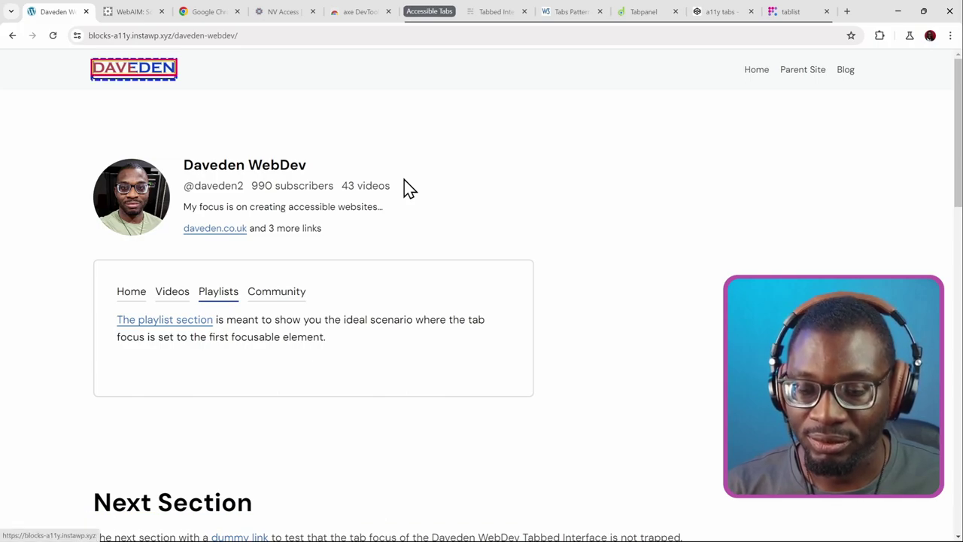
key("Tab")
key("Tab")
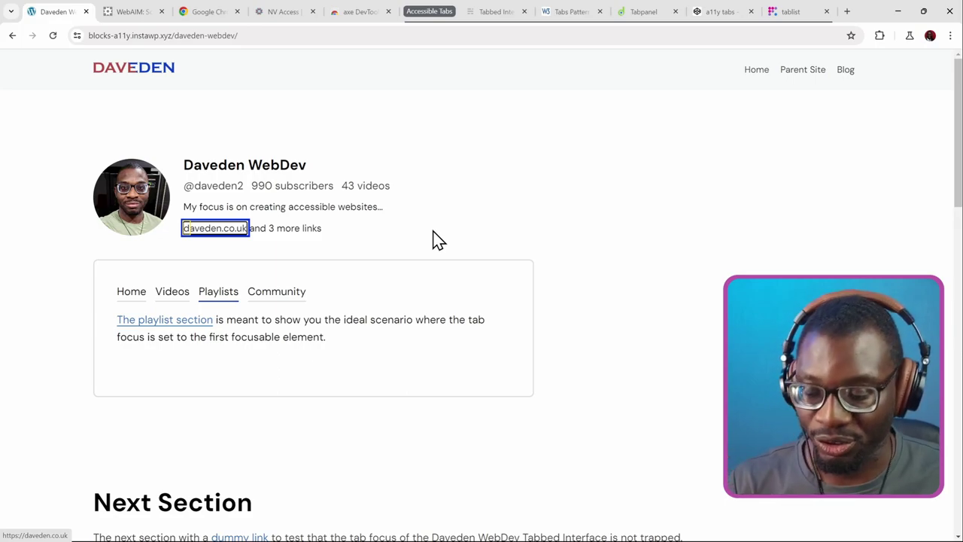
key("Tab")
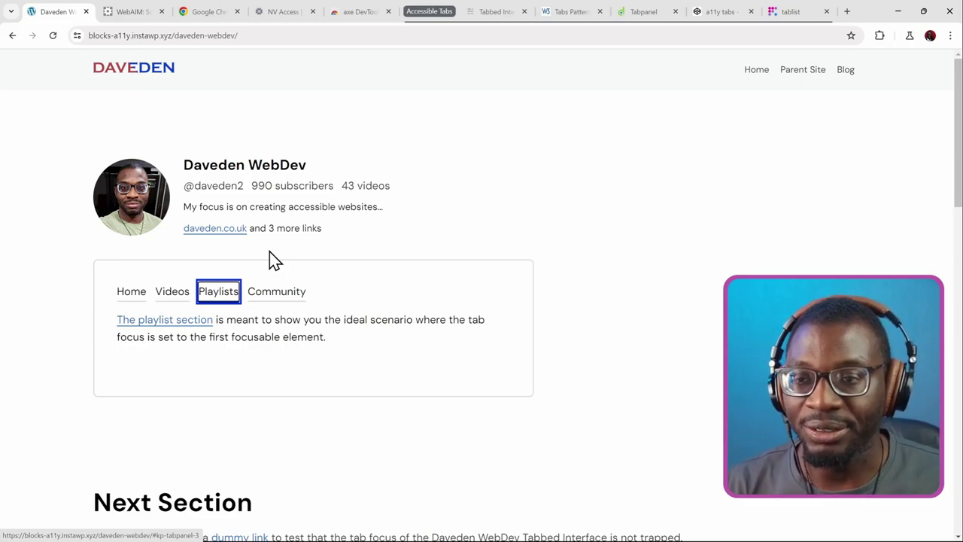
- Move screen reader focus from Playlists back through Videos to Home, and forward again to Playlists
key("Left")
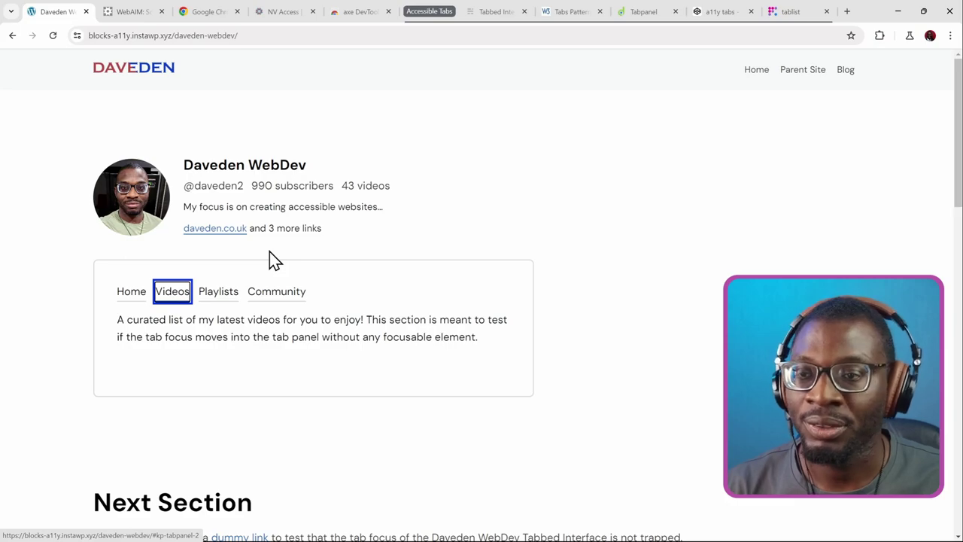
key("Left")
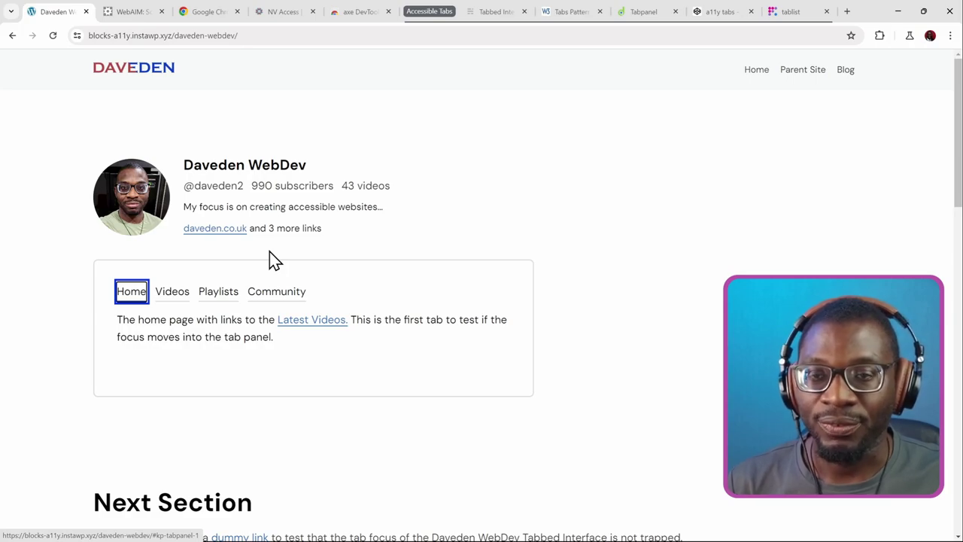
key("Right")
key("Right")
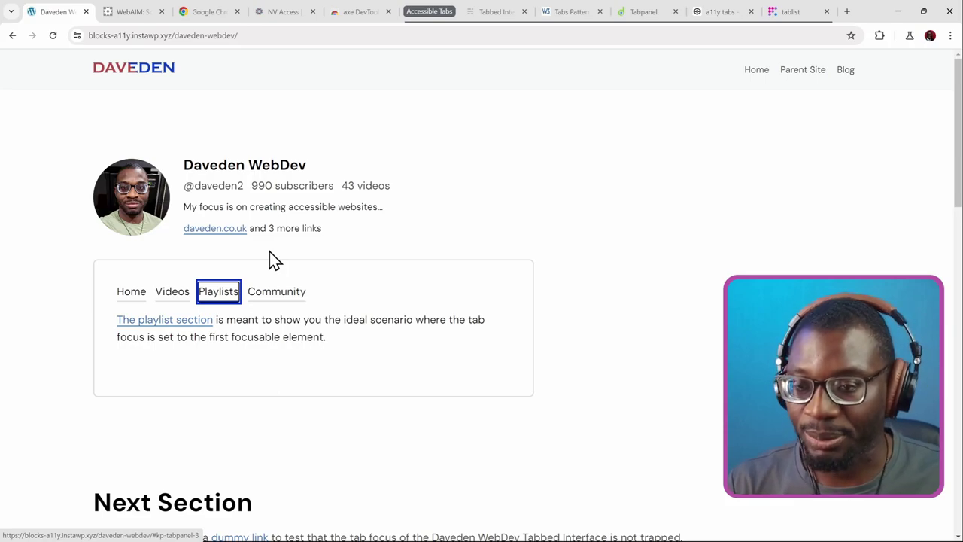
- Move focus to the playlist section link in the Playlists panel, return to the tab list, and switch to Videos
key("Tab")
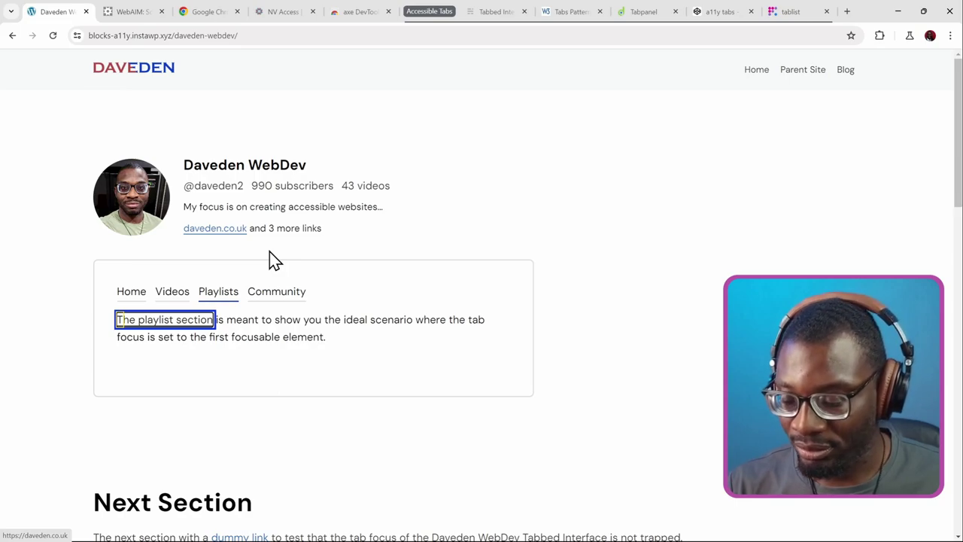
key("shift+Tab")
key("Left")
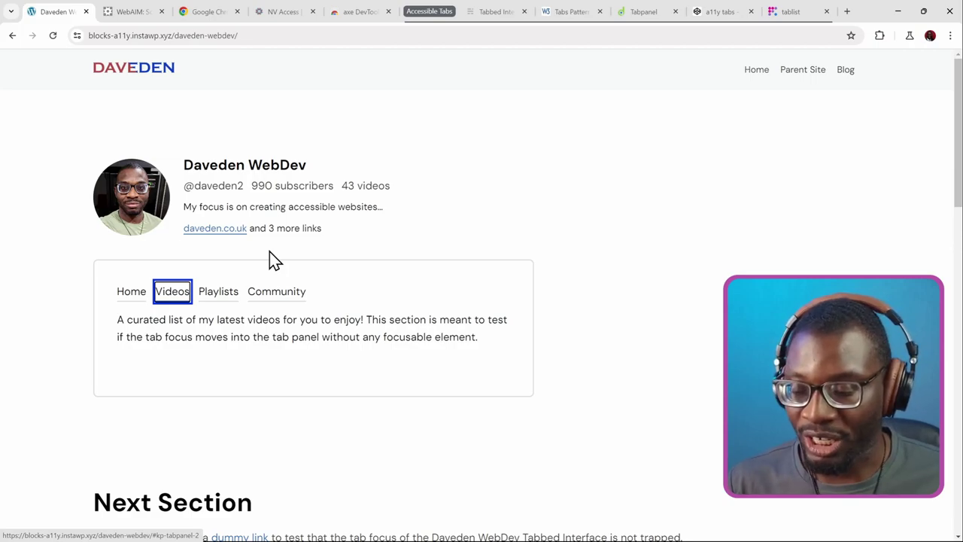
- Move focus through the Videos panel to the dummy link in Next Section, and quit the screen reader
key("Tab")
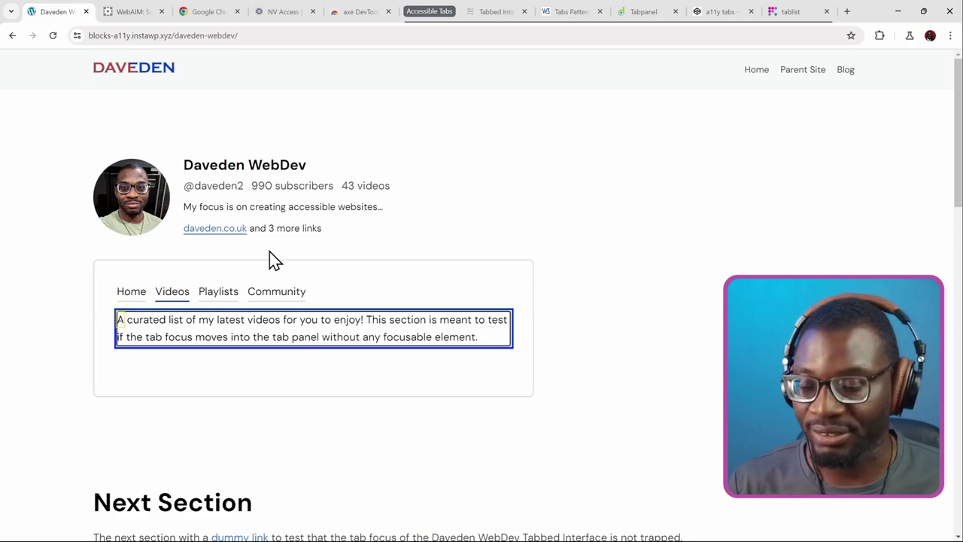
key("Tab")
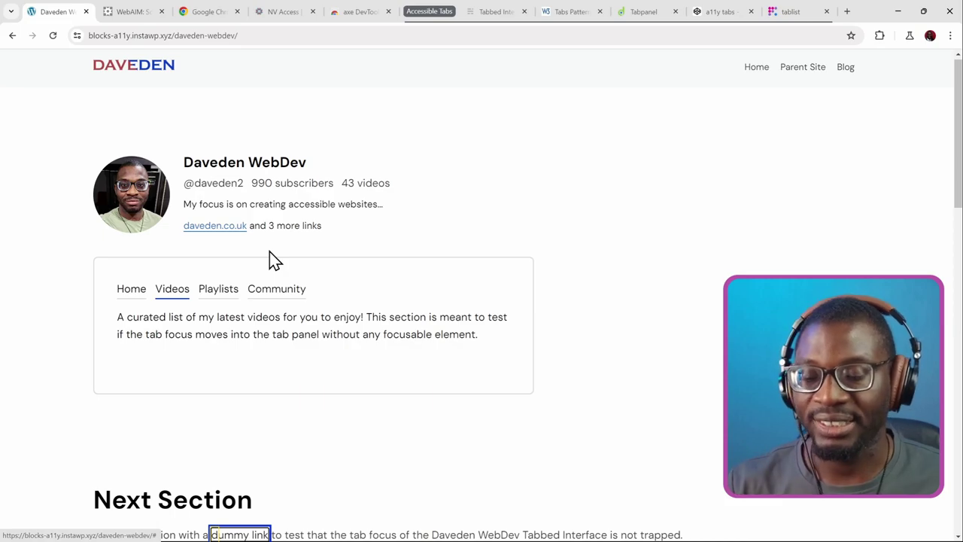
key("Insert+q")
key("Return")
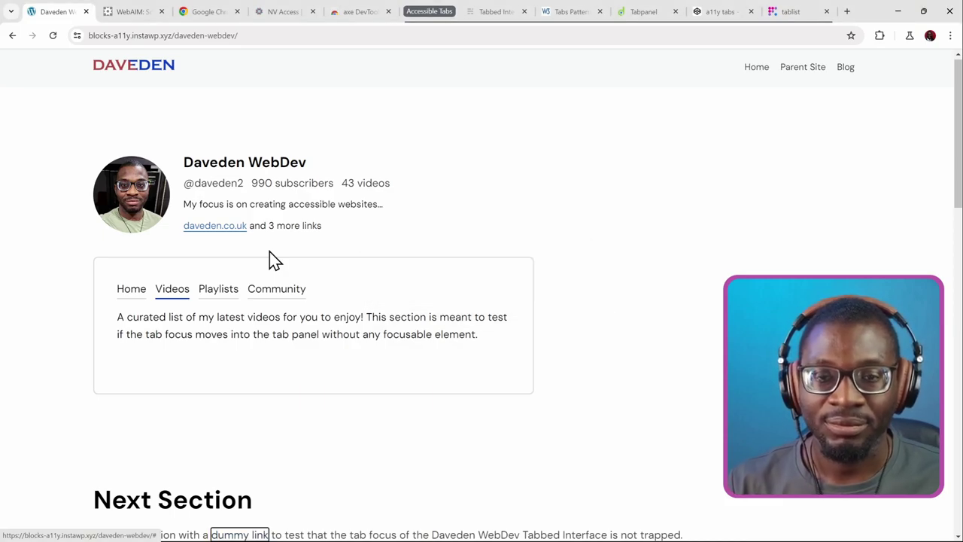